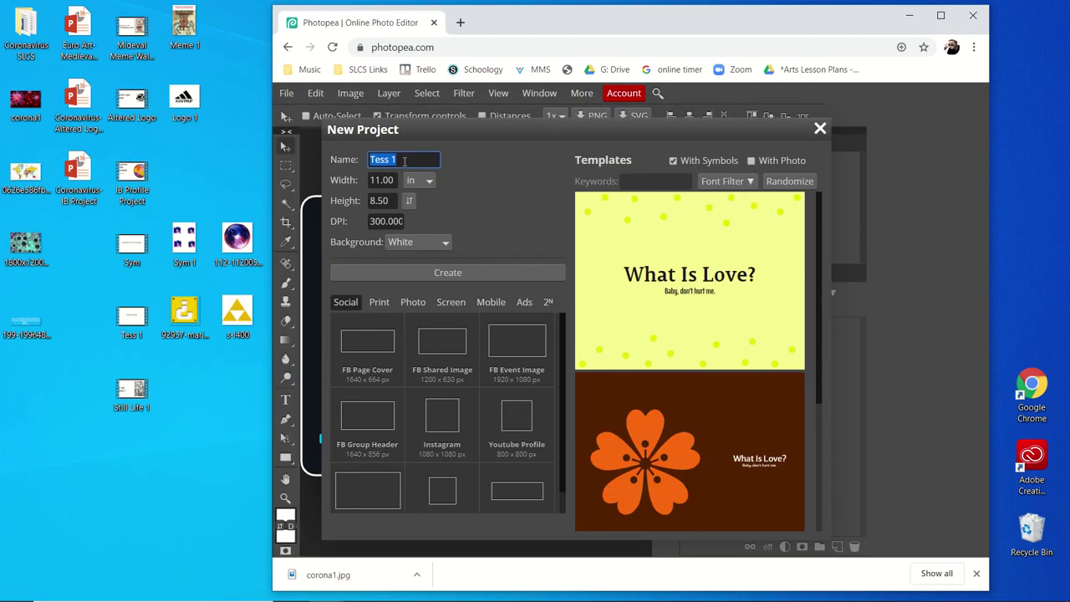
Step: Create a new project named Movie Poster, 8.5 in wide and 11 in high
{"action": "type", "text": "Movie Poster"}
{"action": "key", "text": "Tab"}
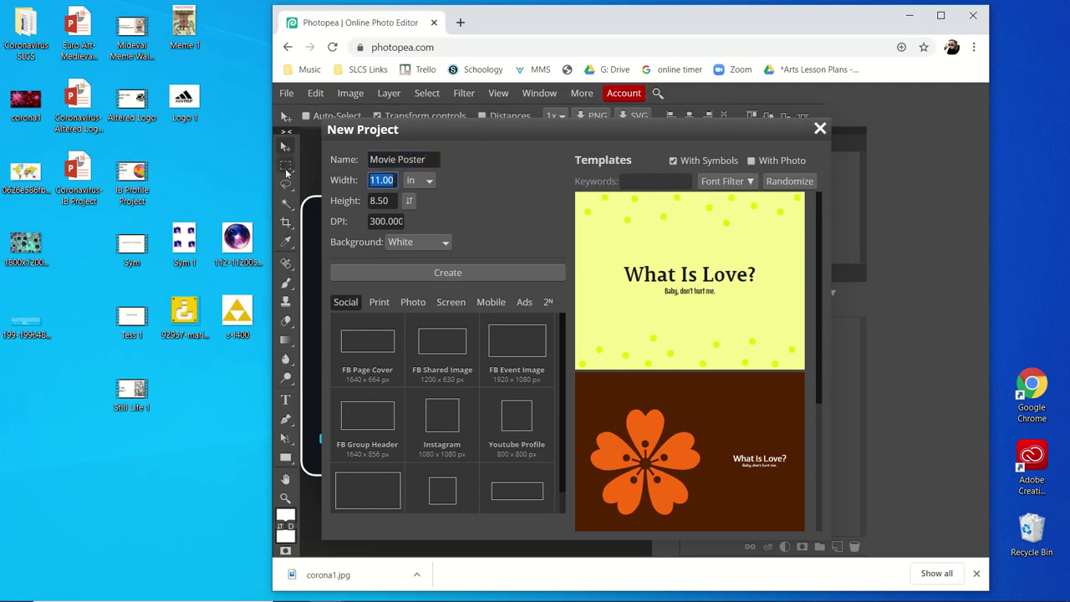
{"action": "type", "text": "8.5"}
{"action": "key", "text": "Tab"}
{"action": "type", "text": "11"}
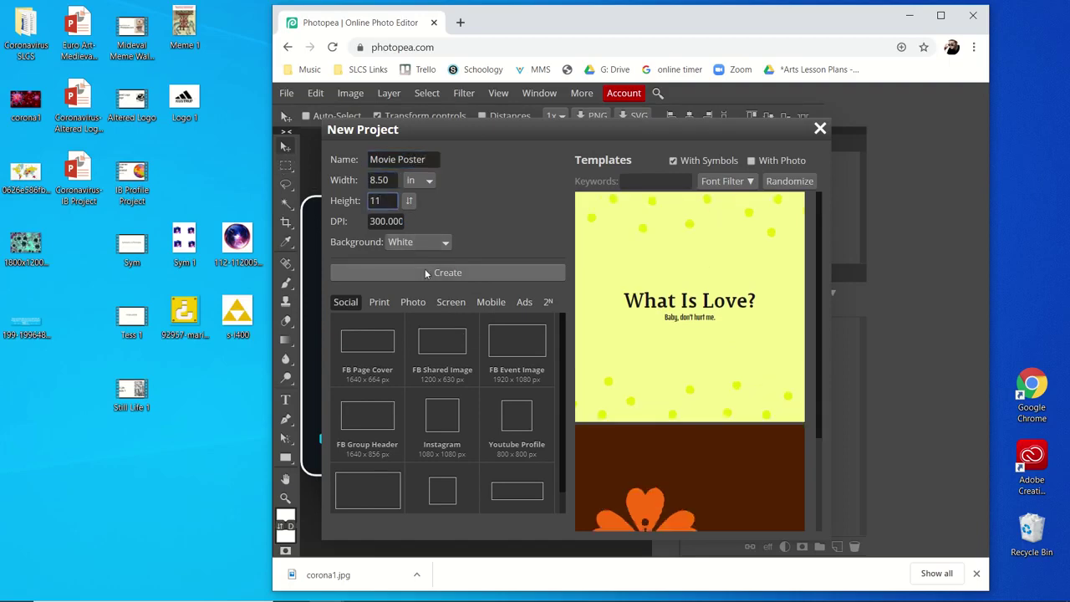
{"action": "left_click", "coordinate": [427, 273]}
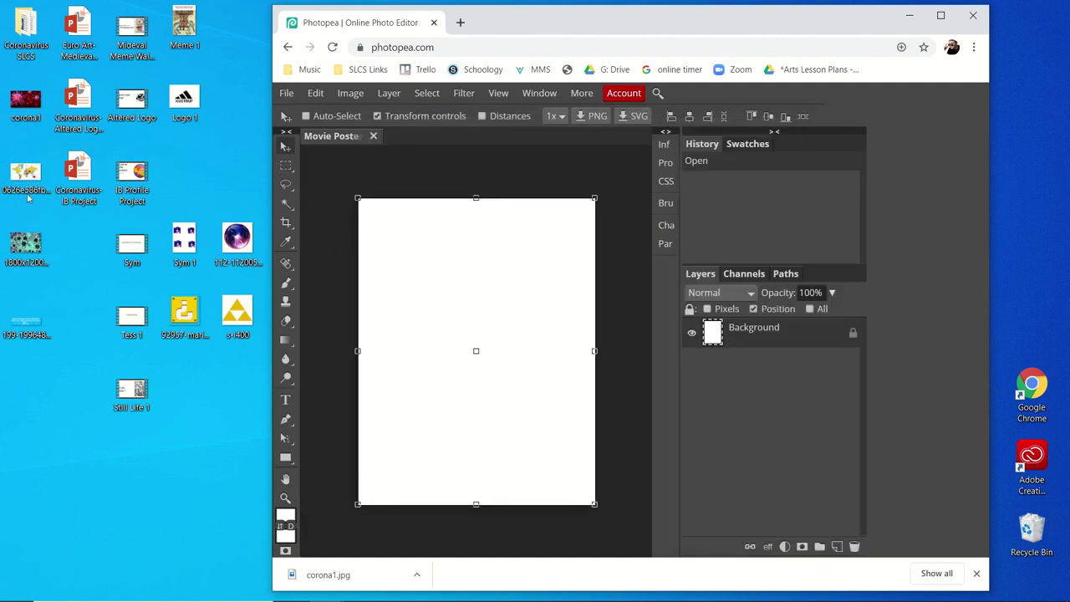
Step: Place the corona1 image from the desktop into the poster and position it in the upper half of the page
{"action": "left_click", "coordinate": [338, 169]}
{"action": "left_click", "coordinate": [285, 165]}
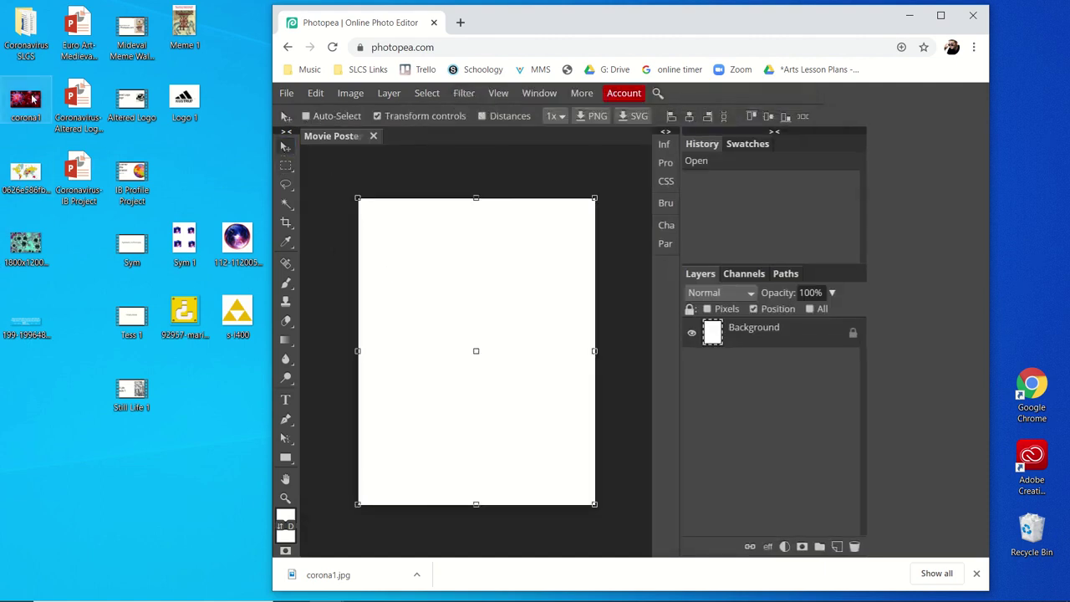
{"action": "left_click_drag", "start_coordinate": [33, 98], "coordinate": [501, 261]}
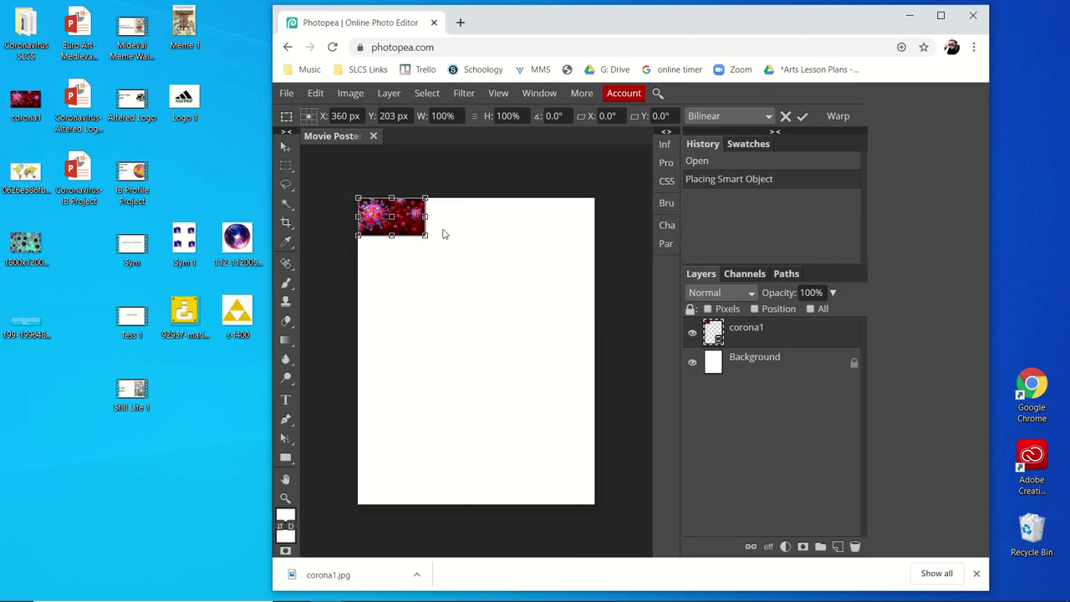
{"action": "left_click_drag", "start_coordinate": [411, 214], "coordinate": [451, 276]}
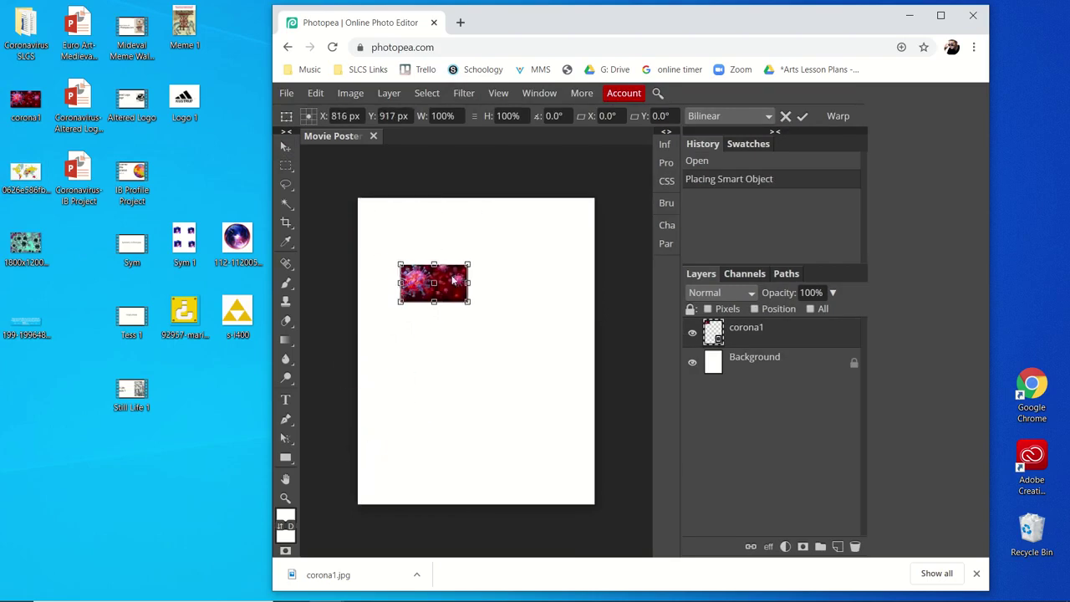
{"action": "key", "text": "Return"}
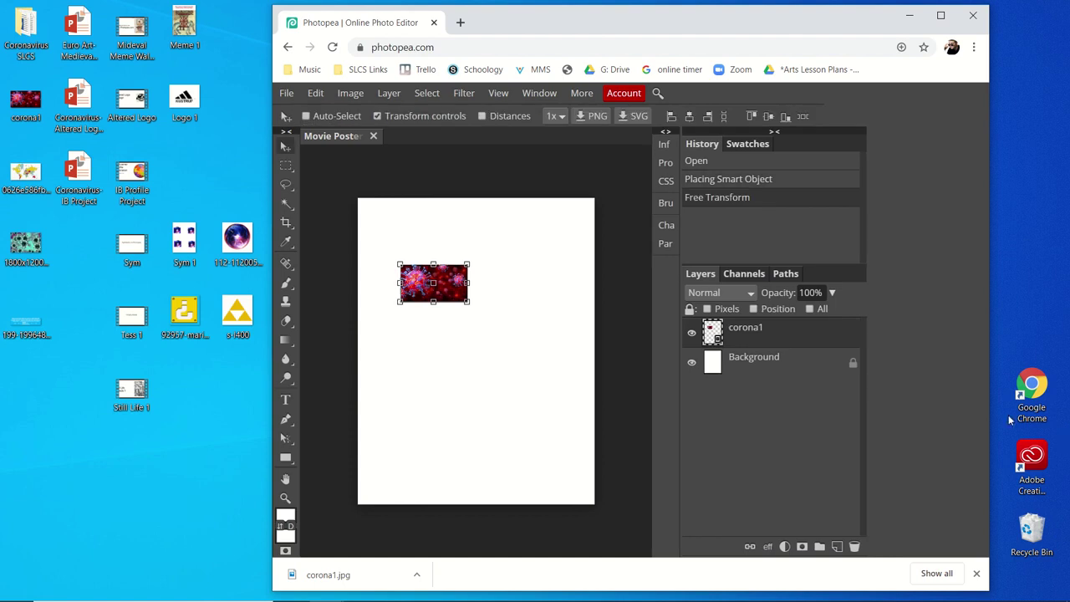
{"action": "scroll", "coordinate": [551, 303], "scroll_direction": "up", "scroll_amount": 2}
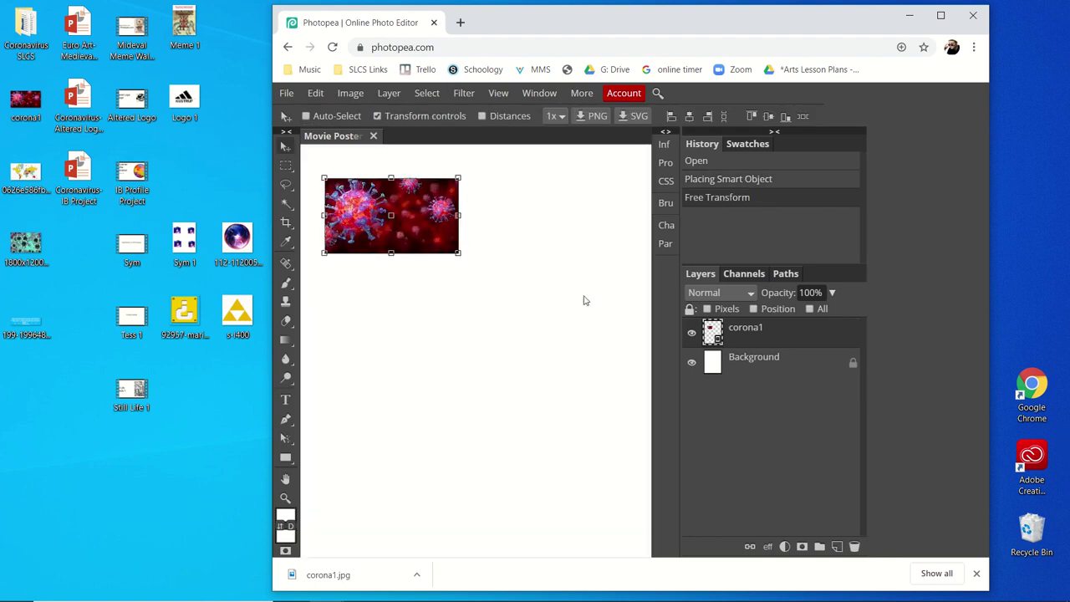
{"action": "left_click", "coordinate": [939, 16]}
{"action": "left_click", "coordinate": [1023, 12]}
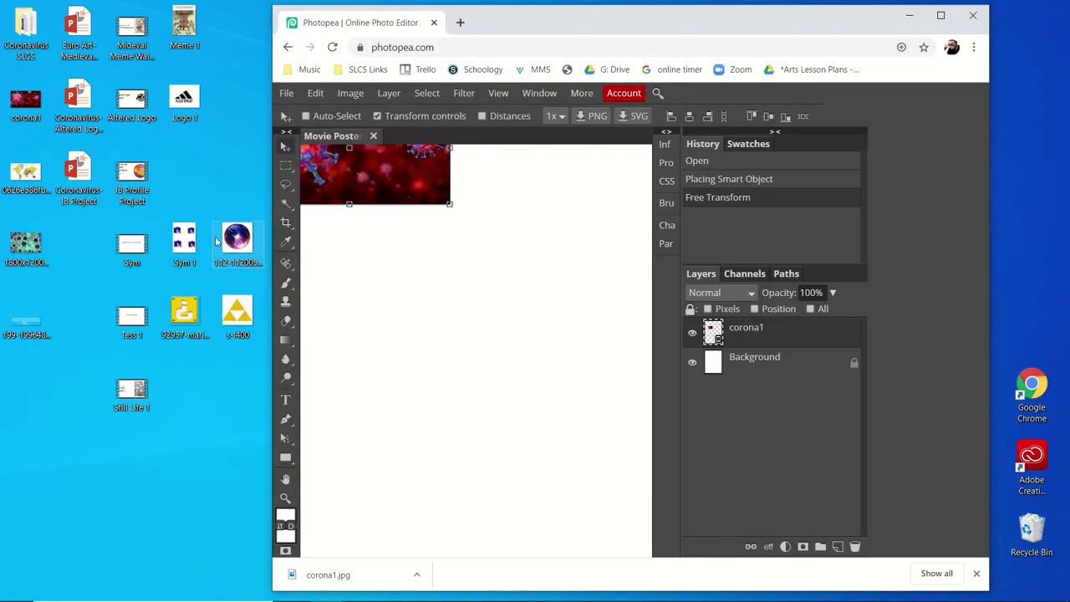
{"action": "left_click_drag", "start_coordinate": [18, 262], "coordinate": [463, 306]}
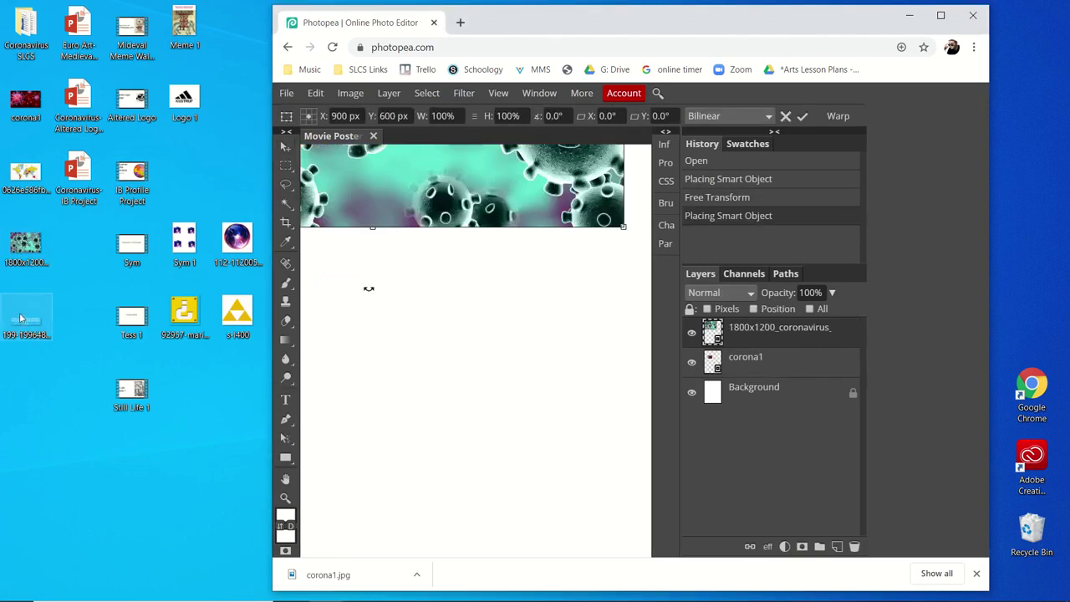
{"action": "left_click_drag", "start_coordinate": [20, 322], "coordinate": [573, 390]}
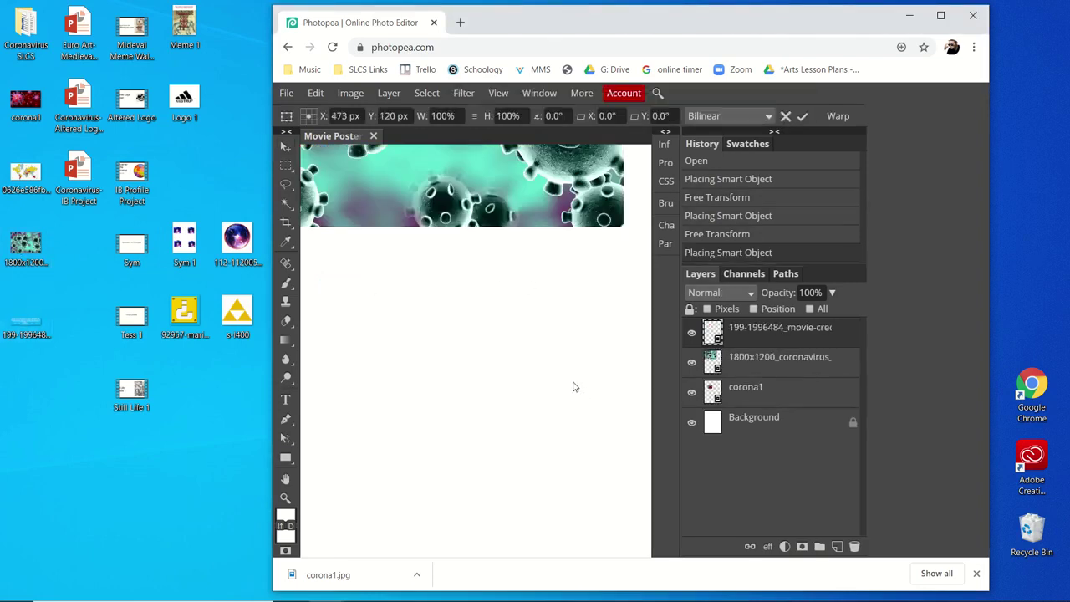
Step: Enlarge the work area by maximizing the browser window and closing the downloads bar, and commit the credits placement
{"action": "left_click", "coordinate": [940, 15]}
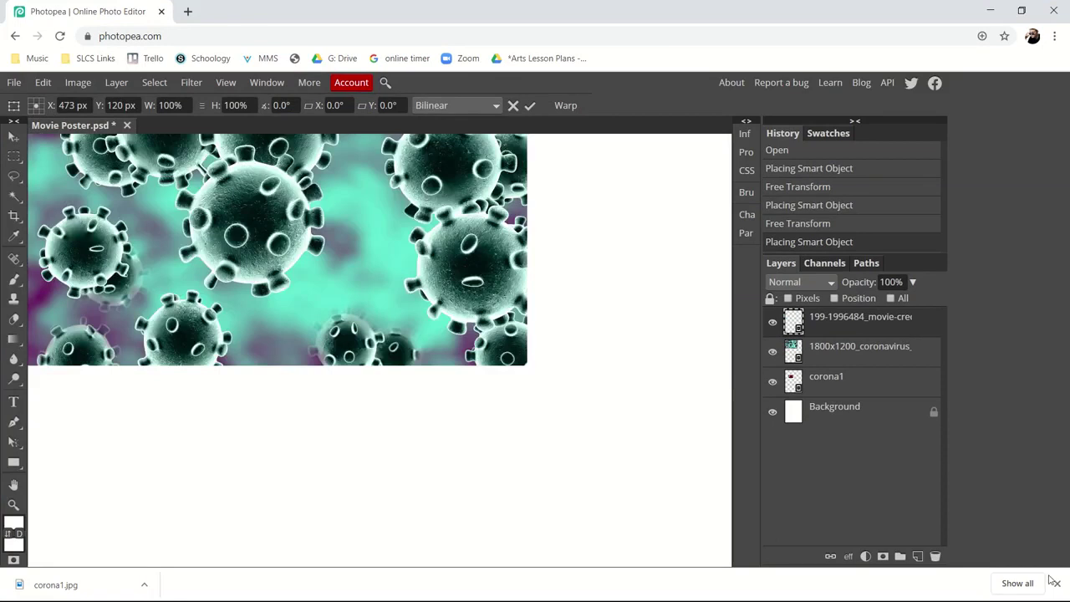
{"action": "left_click", "coordinate": [1054, 583]}
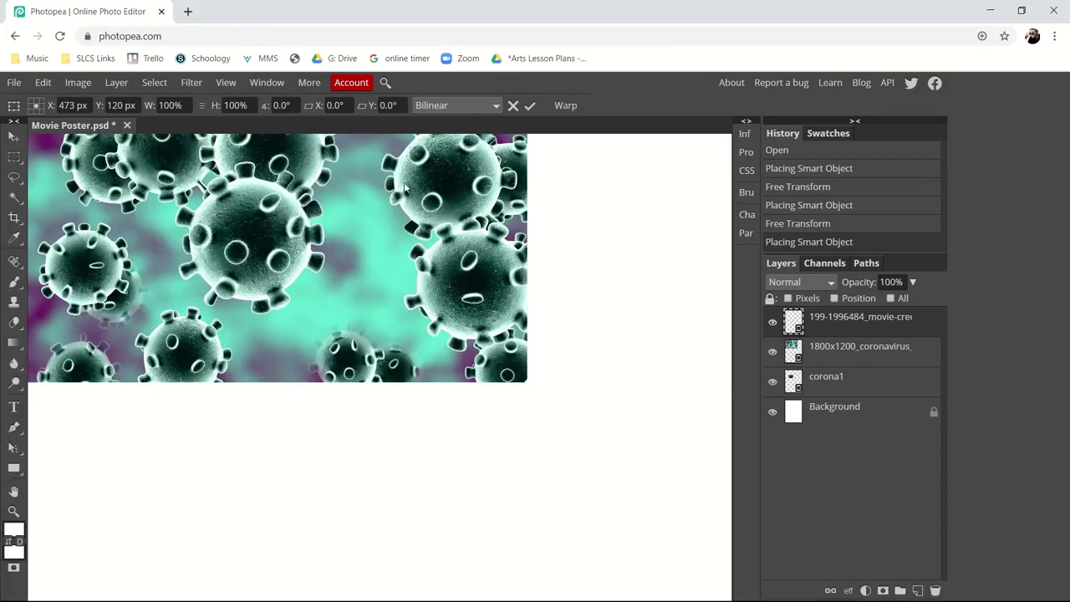
{"action": "left_click", "coordinate": [14, 136]}
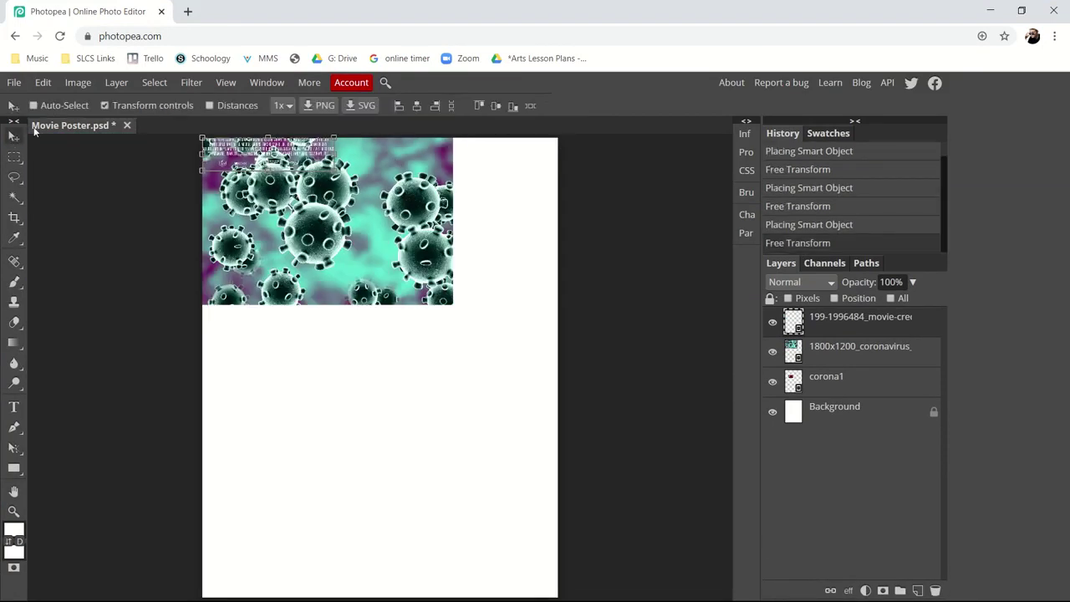
Step: Move the movie-credits image off the coronavirus picture onto the blank lower half of the page
{"action": "left_click_drag", "start_coordinate": [276, 189], "coordinate": [355, 576]}
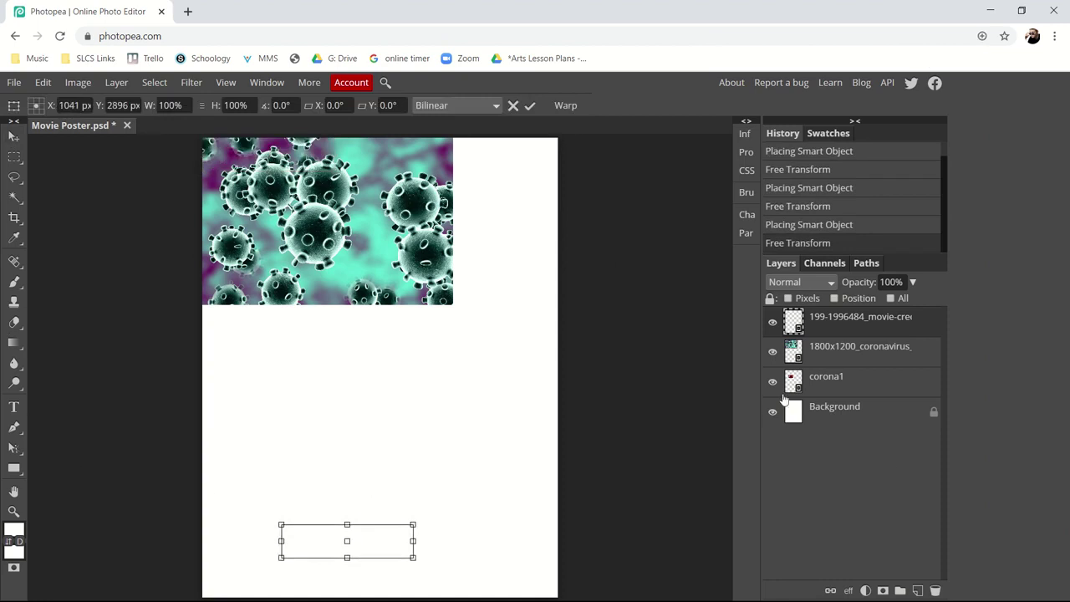
{"action": "left_click_drag", "start_coordinate": [367, 545], "coordinate": [421, 444]}
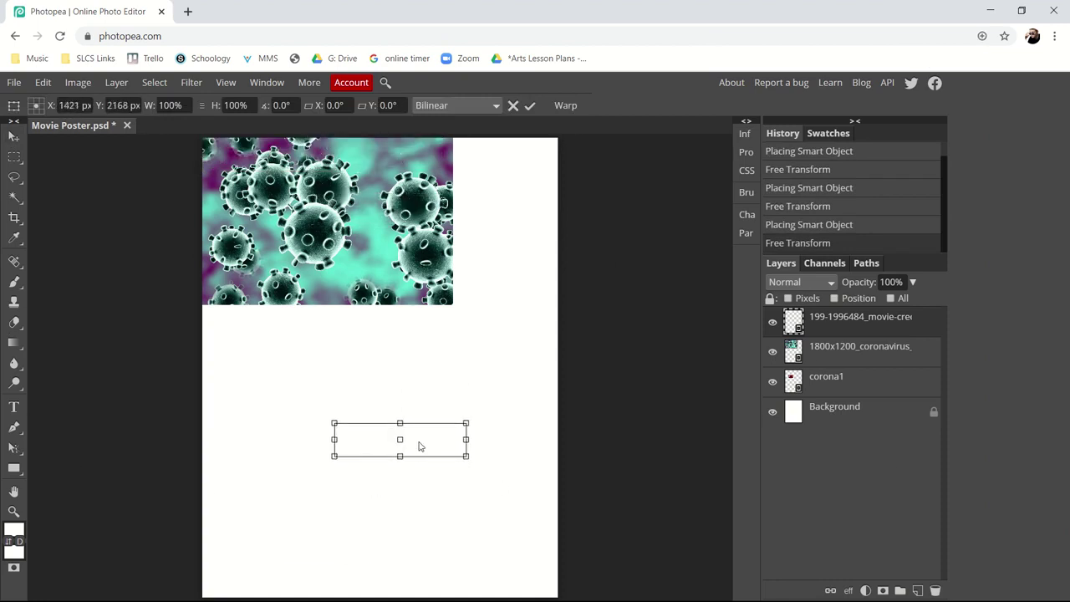
{"action": "left_click", "coordinate": [843, 390]}
Step: Add a new layer directly above Background and set the foreground colour to black
{"action": "left_click", "coordinate": [856, 413]}
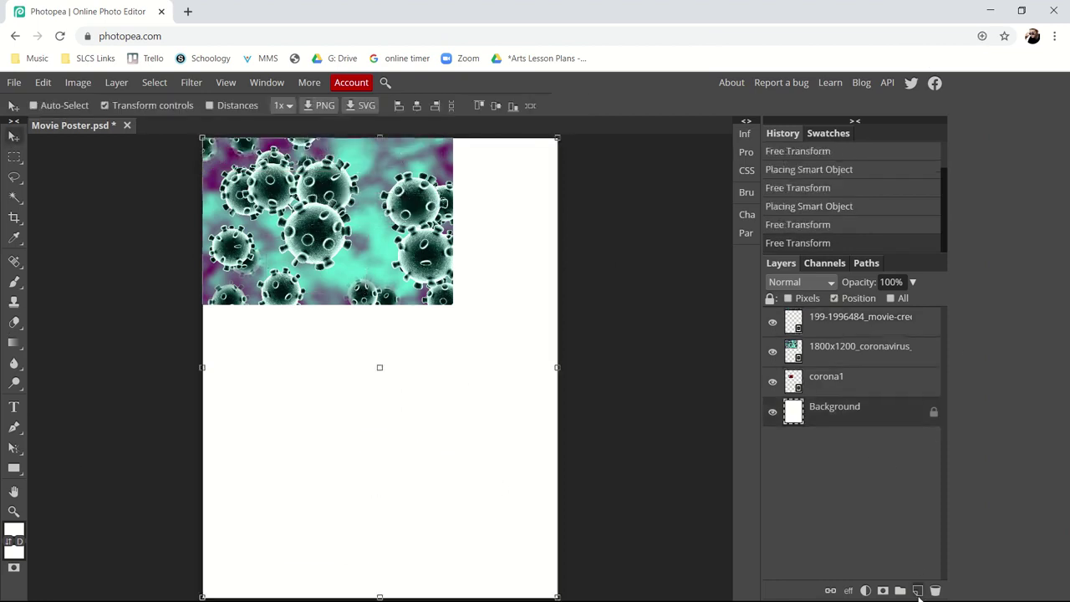
{"action": "left_click", "coordinate": [917, 590]}
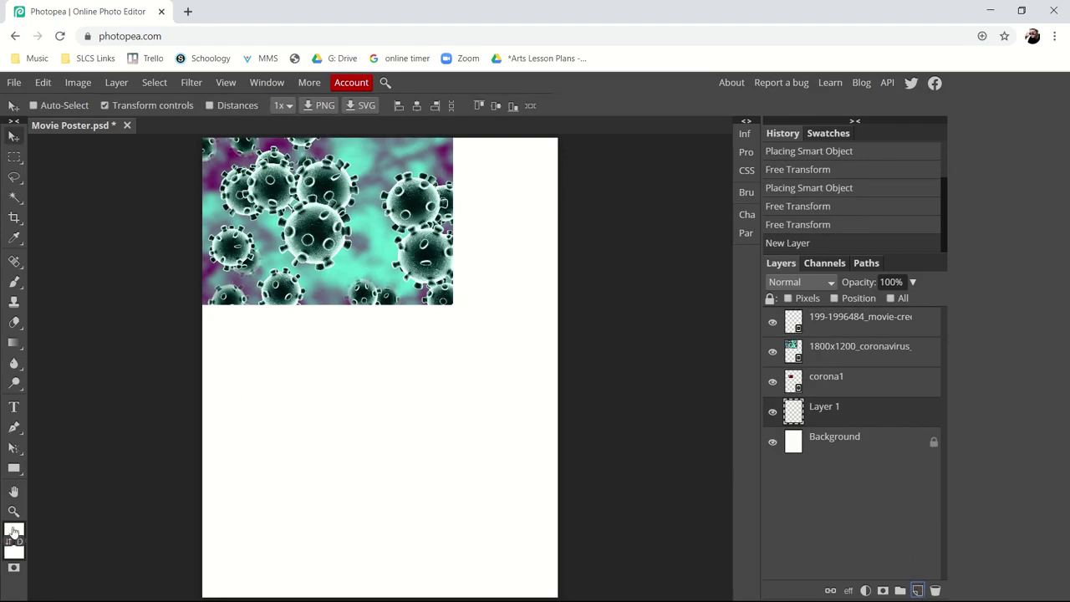
{"action": "left_click", "coordinate": [13, 467]}
{"action": "left_click", "coordinate": [109, 105]}
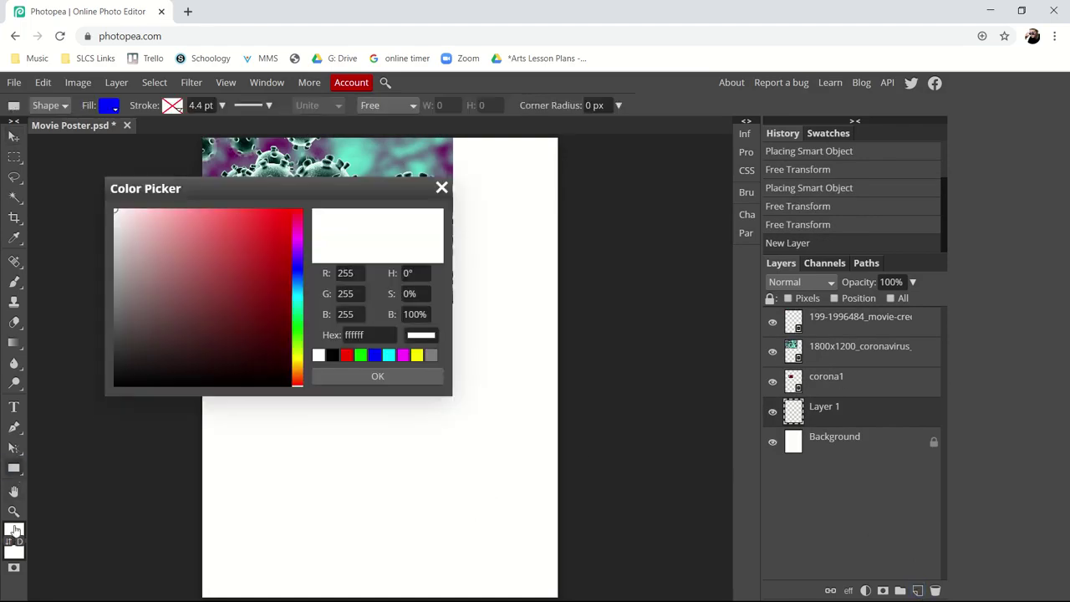
{"action": "left_click", "coordinate": [270, 278]}
{"action": "left_click_drag", "start_coordinate": [275, 309], "coordinate": [275, 406]}
{"action": "left_click", "coordinate": [378, 376]}
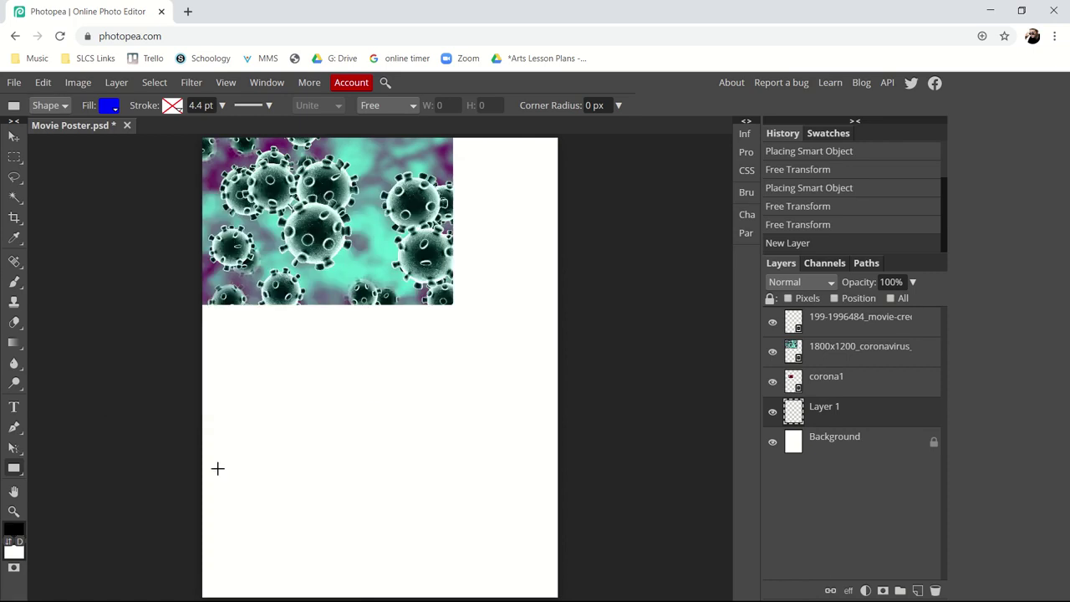
Step: Draw a rectangle spanning the full width of the page's bottom part and give it a cyan fill
{"action": "left_click_drag", "start_coordinate": [118, 466], "coordinate": [733, 598]}
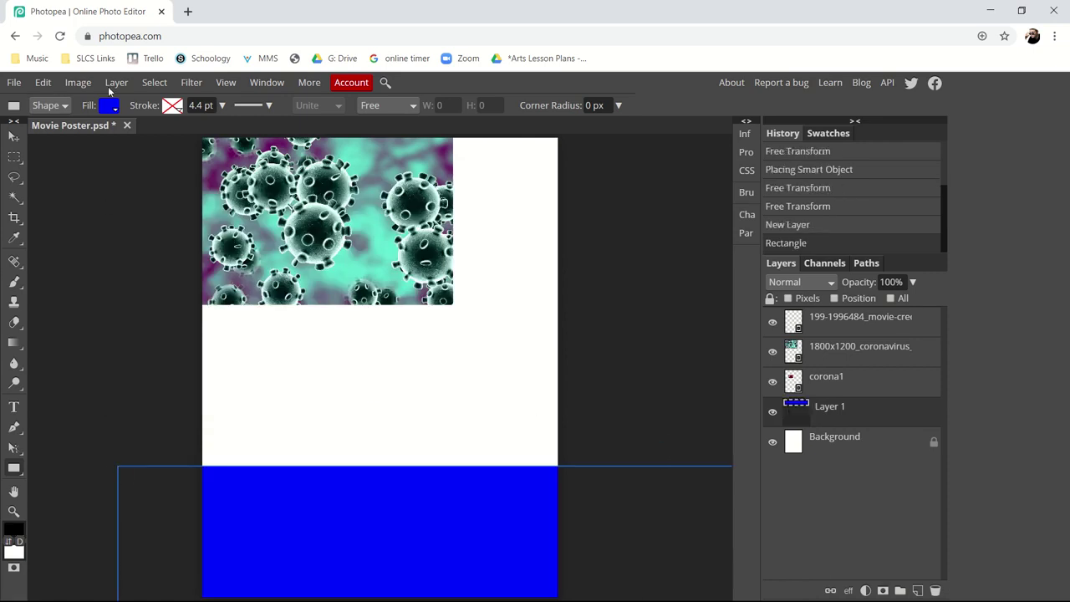
{"action": "left_click", "coordinate": [107, 106]}
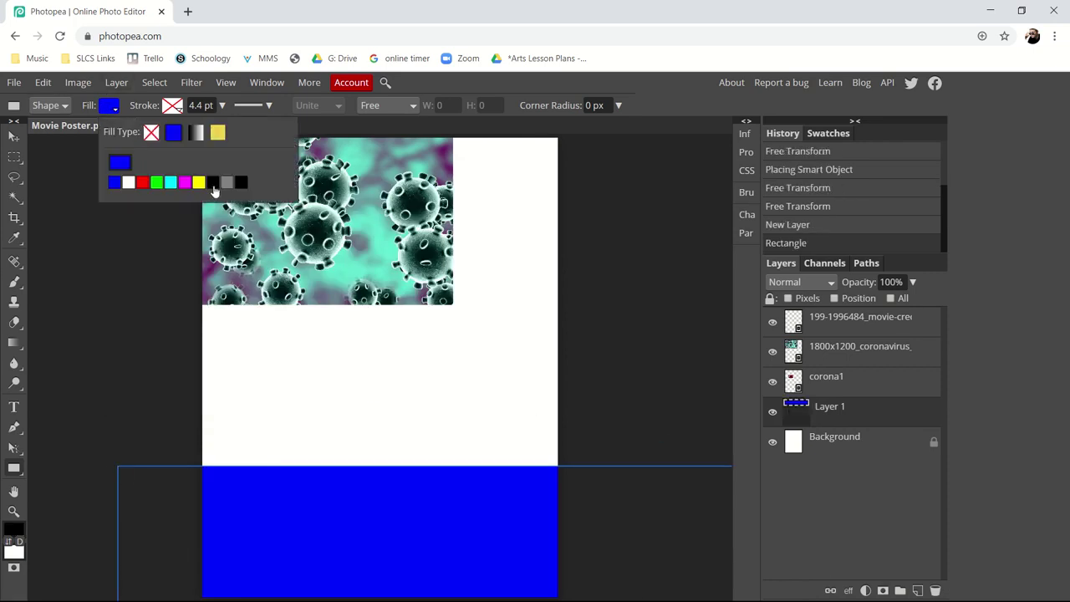
{"action": "left_click", "coordinate": [171, 182]}
{"action": "key", "text": "v"}
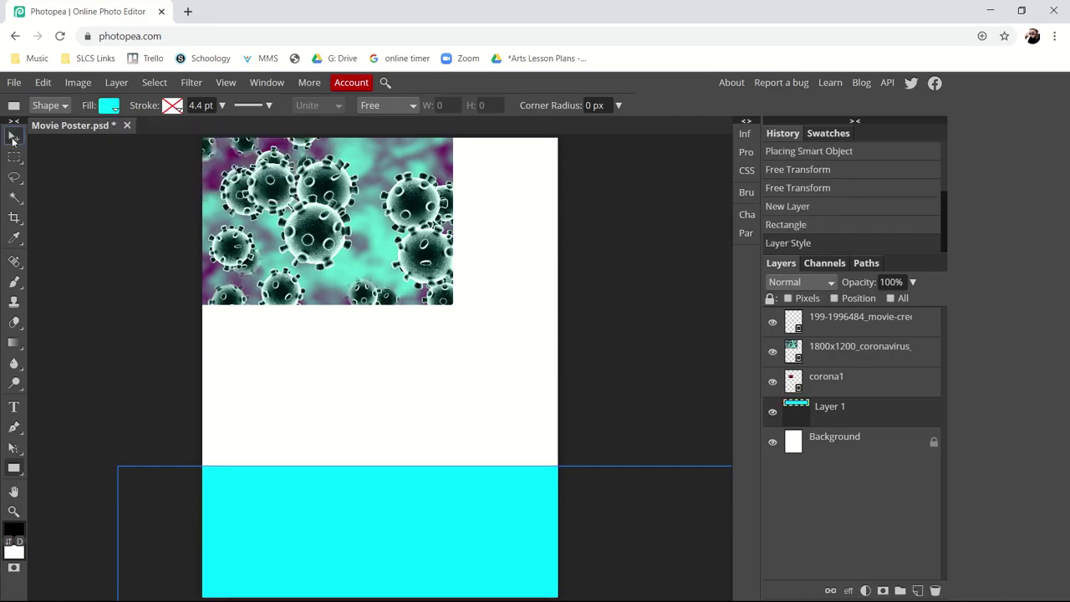
Step: Move the movie-credits image onto the rectangle, close to the bottom edge of the page
{"action": "left_click", "coordinate": [846, 327]}
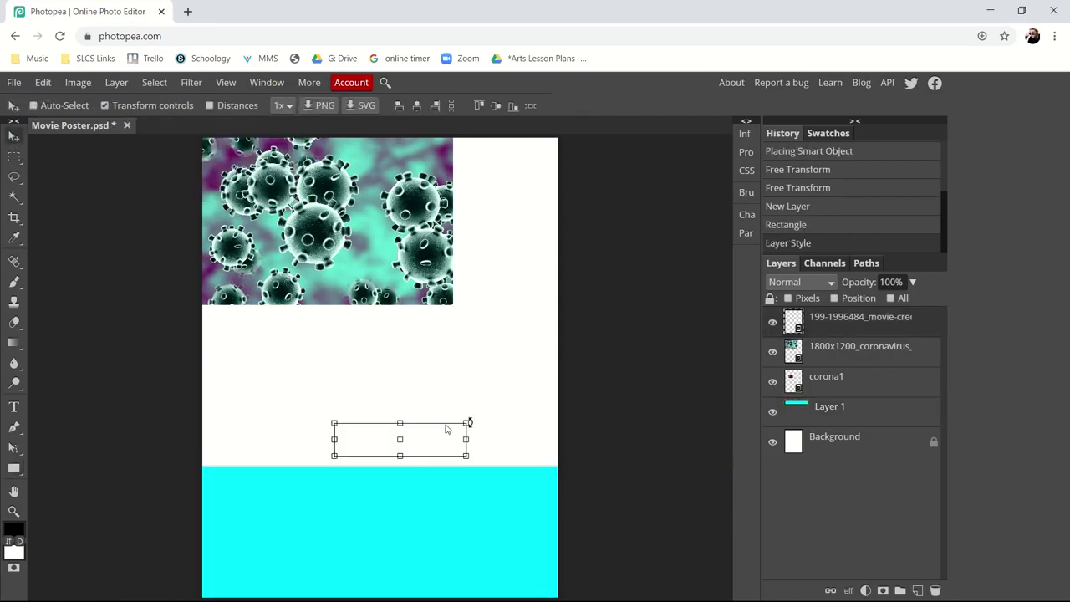
{"action": "left_click_drag", "start_coordinate": [438, 435], "coordinate": [401, 586]}
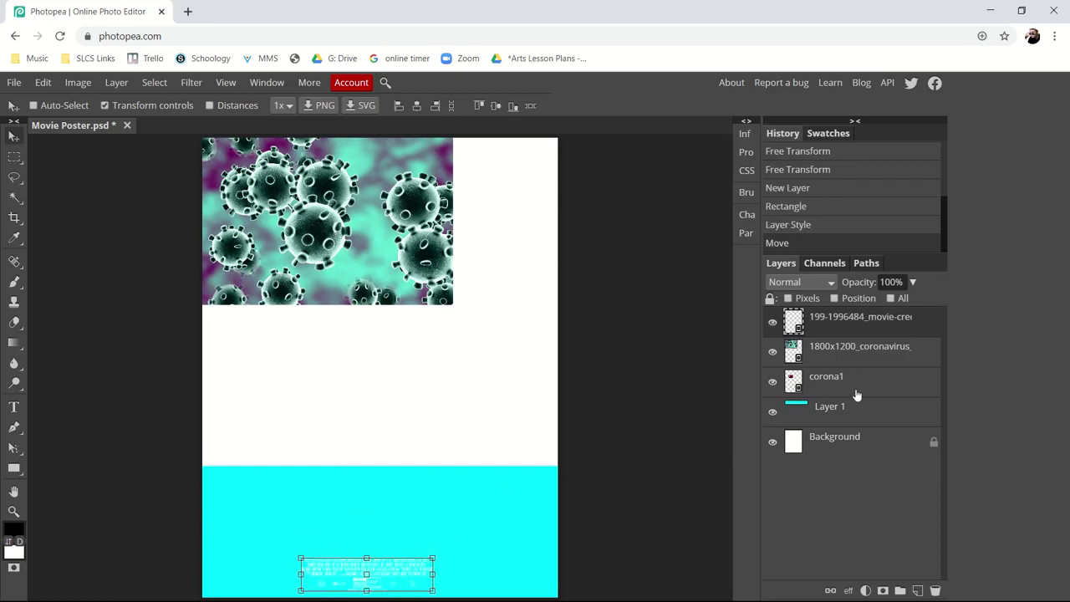
Step: Change the fill of the rectangle on Layer 1 to black
{"action": "left_click", "coordinate": [842, 412]}
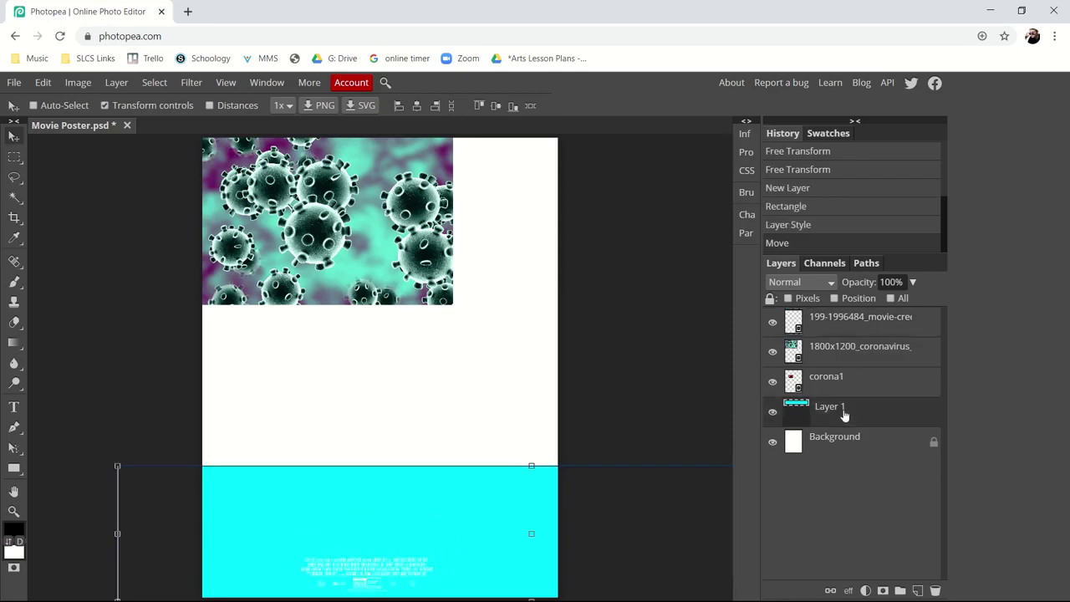
{"action": "double_click", "coordinate": [796, 410]}
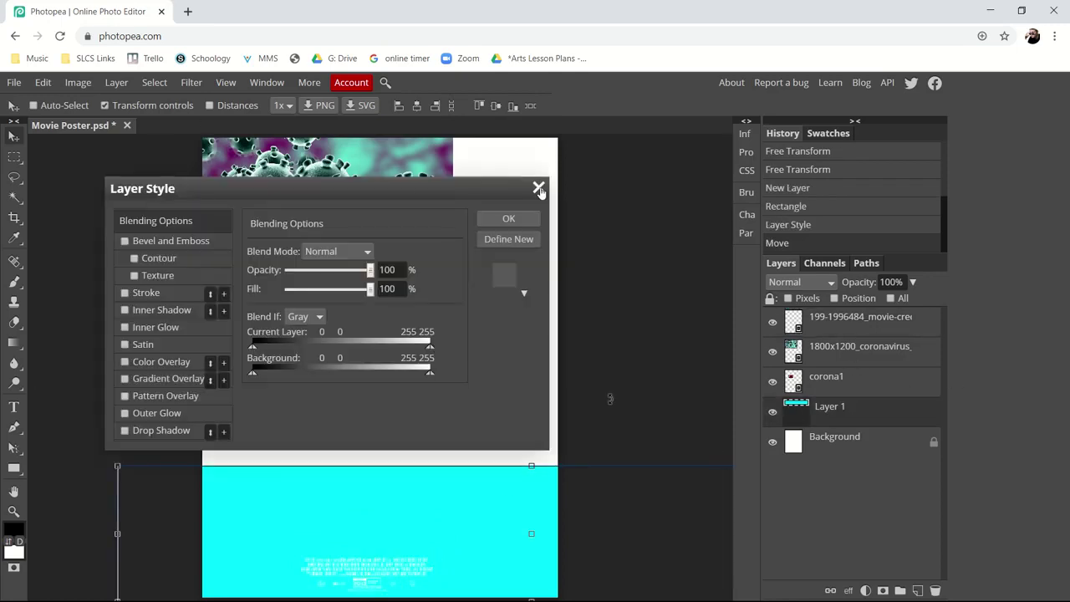
{"action": "left_click", "coordinate": [538, 188]}
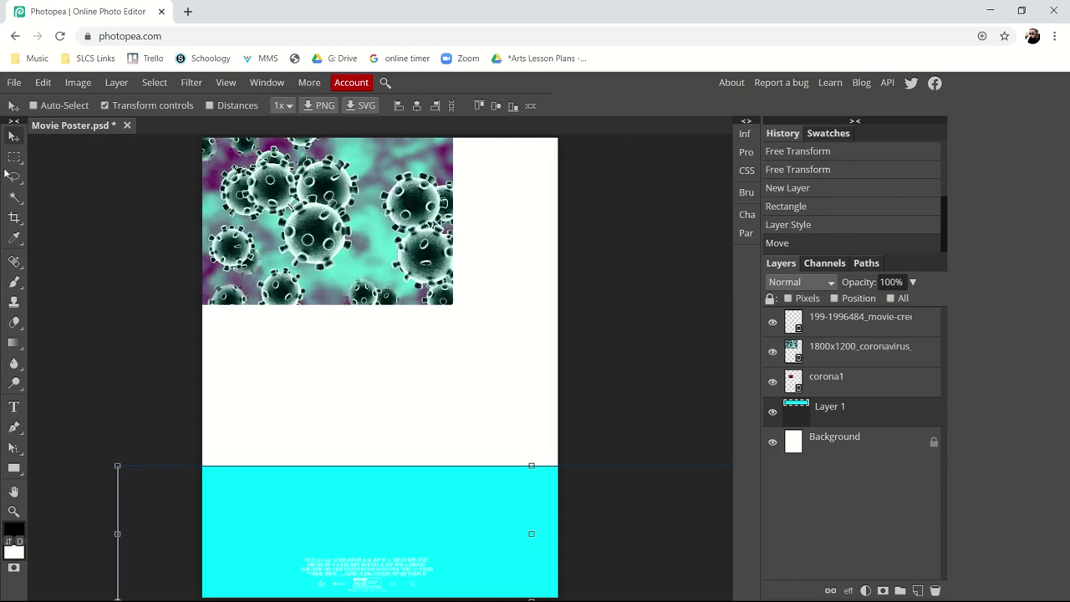
{"action": "left_click", "coordinate": [14, 468]}
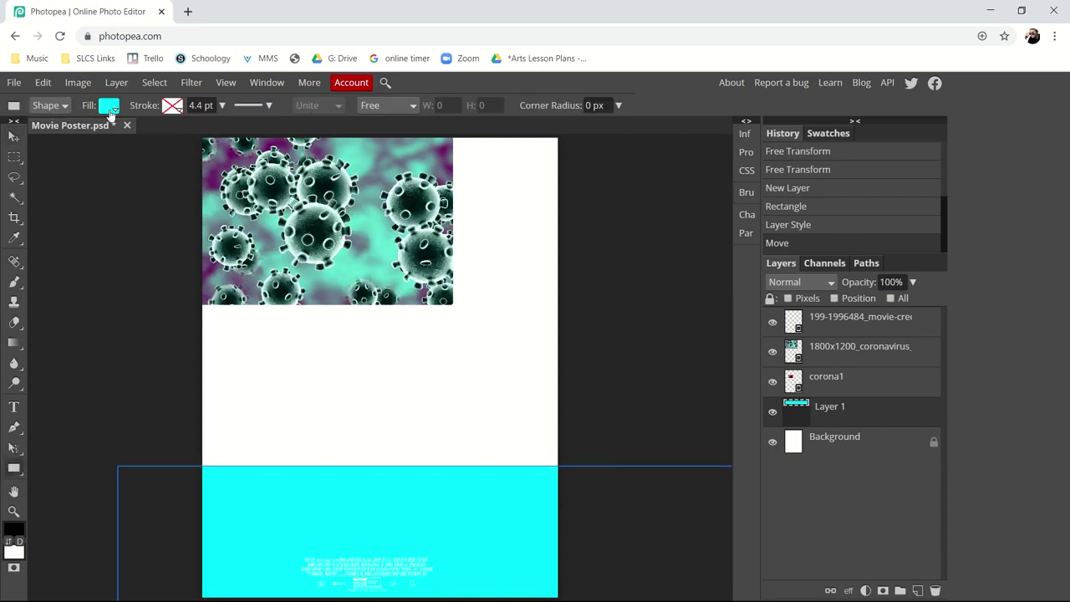
{"action": "left_click", "coordinate": [109, 105]}
{"action": "left_click", "coordinate": [213, 182]}
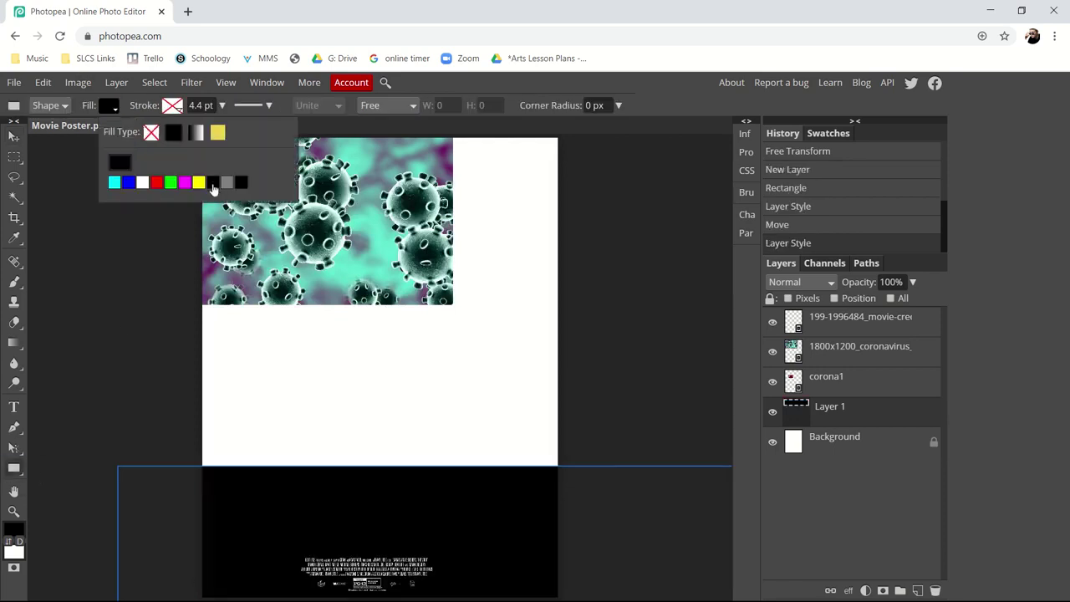
Step: Scale the movie-credits image to 241% and centre it across the black band
{"action": "left_click", "coordinate": [14, 136]}
{"action": "left_click", "coordinate": [857, 322]}
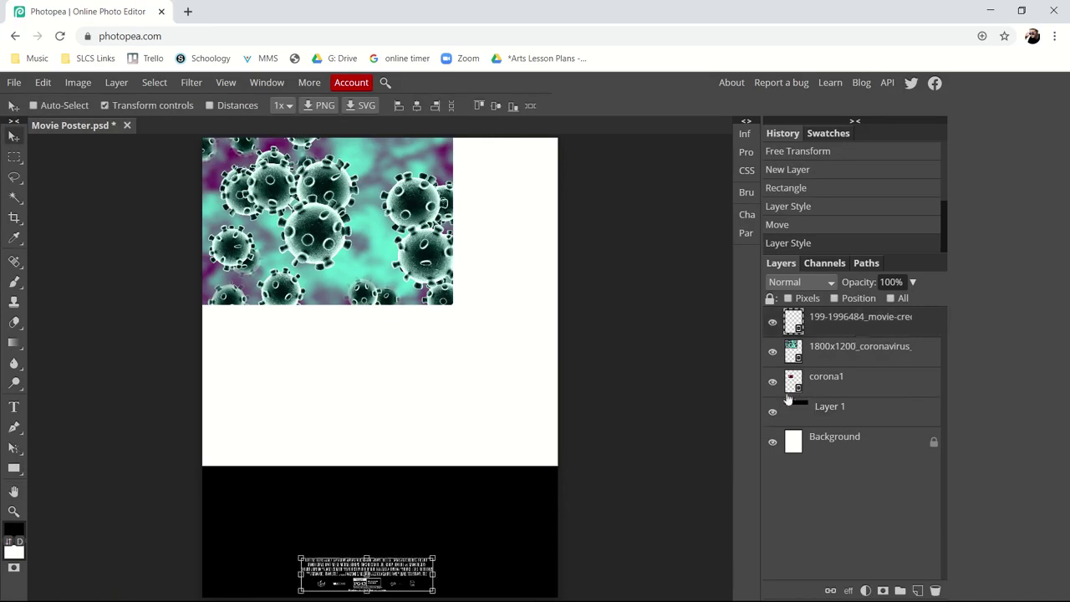
{"action": "left_click_drag", "start_coordinate": [433, 553], "coordinate": [612, 468]}
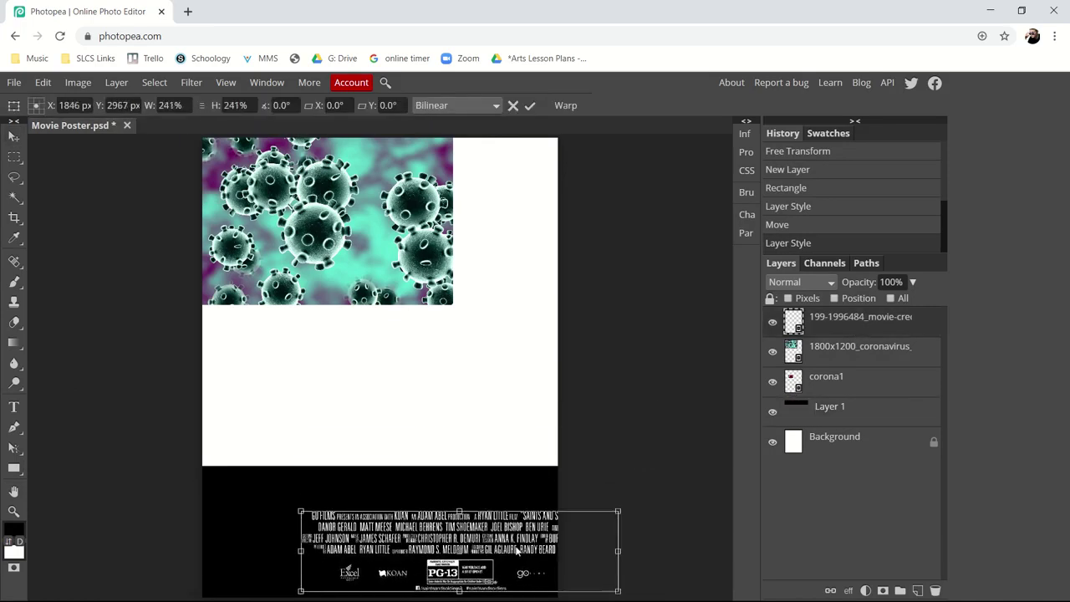
{"action": "left_click_drag", "start_coordinate": [510, 545], "coordinate": [434, 545]}
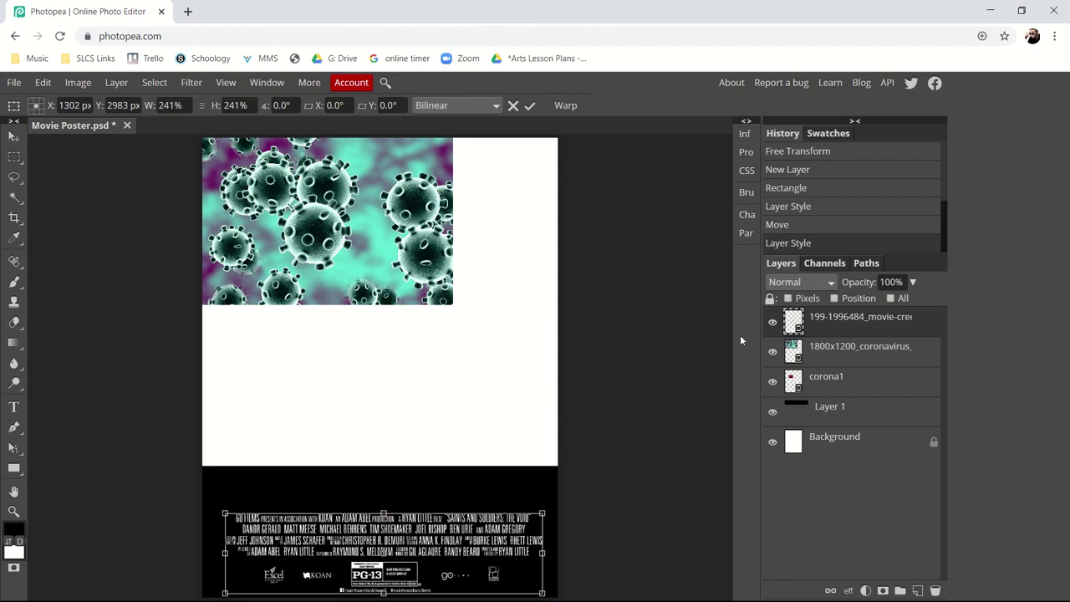
Step: Move the 1800x1200 coronavirus image down to the page's side edge and scale it to 218%, filling the area above the credits
{"action": "left_click", "coordinate": [865, 352]}
{"action": "left_click_drag", "start_coordinate": [332, 245], "coordinate": [437, 422]}
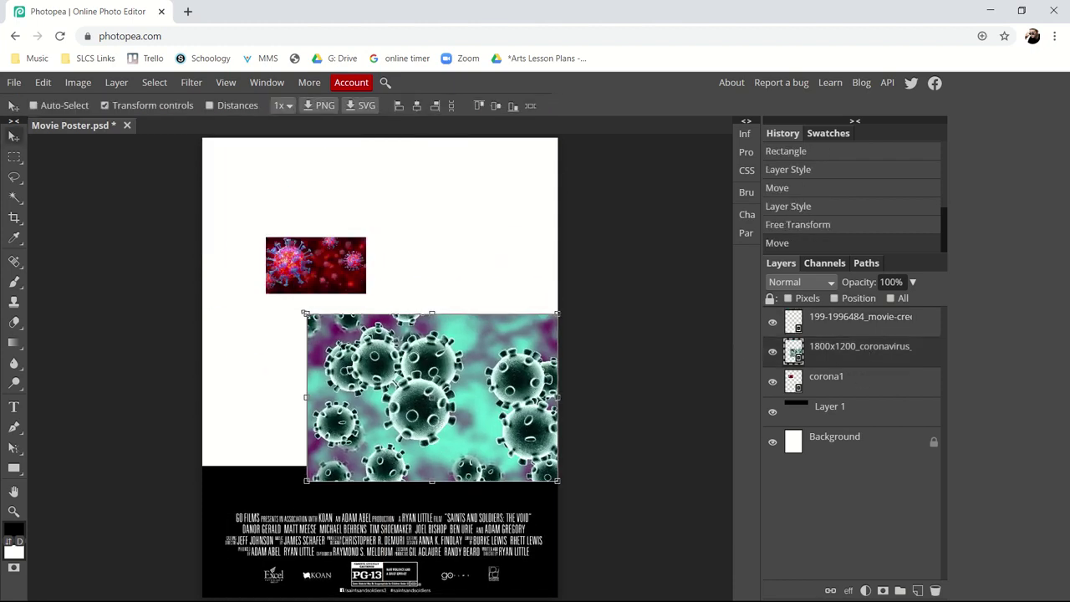
{"action": "left_click_drag", "start_coordinate": [306, 313], "coordinate": [0, 0]}
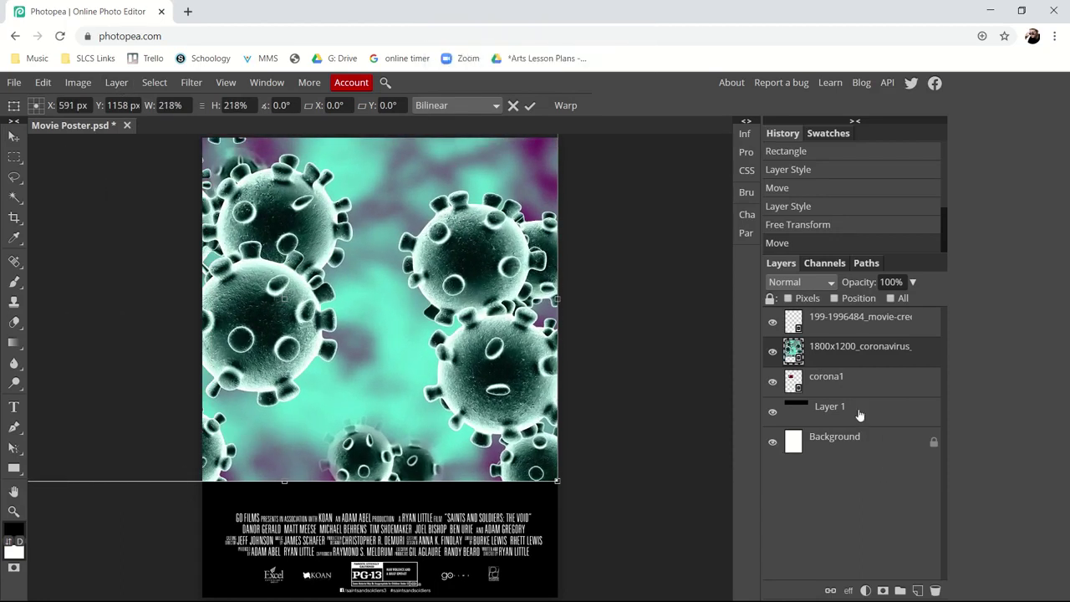
Step: Move the corona1 layer above the 1800x1200 coronavirus and movie-credits layers, and scale the corona1 image to 261%
{"action": "left_click", "coordinate": [869, 389]}
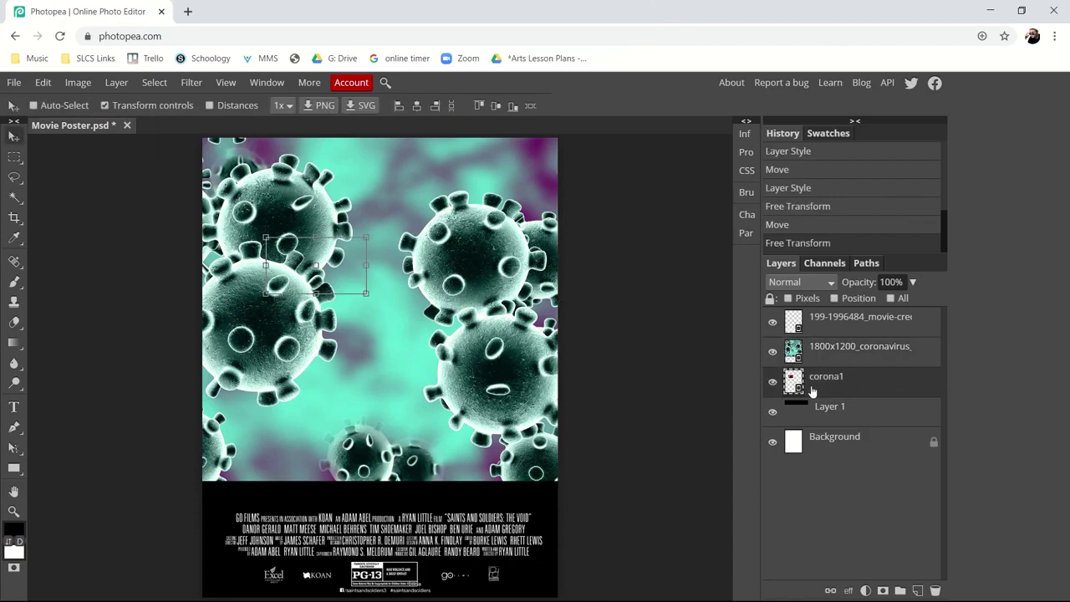
{"action": "left_click_drag", "start_coordinate": [804, 385], "coordinate": [817, 351]}
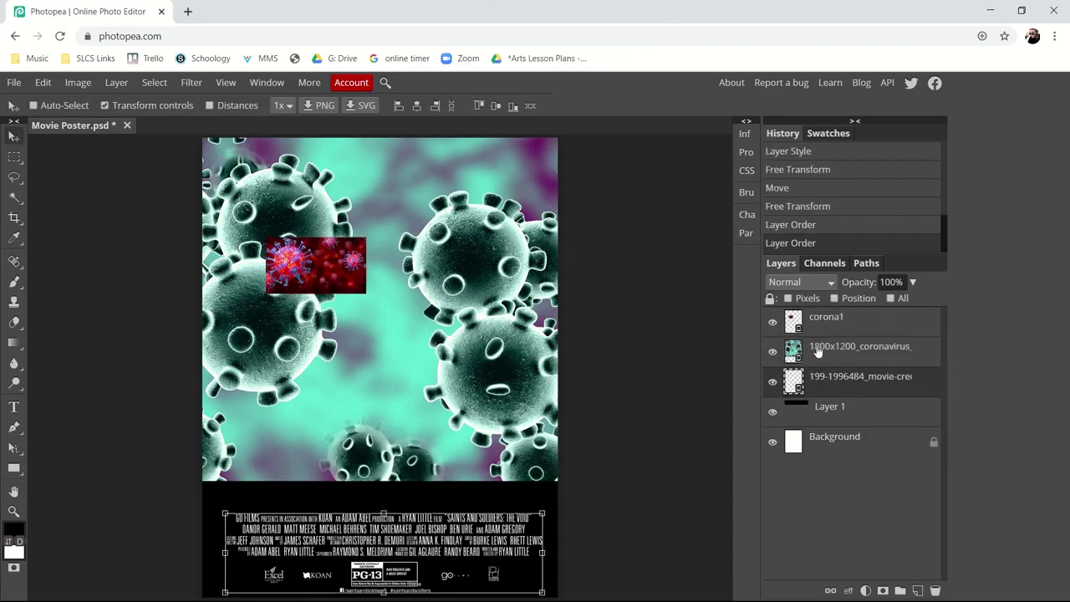
{"action": "left_click", "coordinate": [828, 326]}
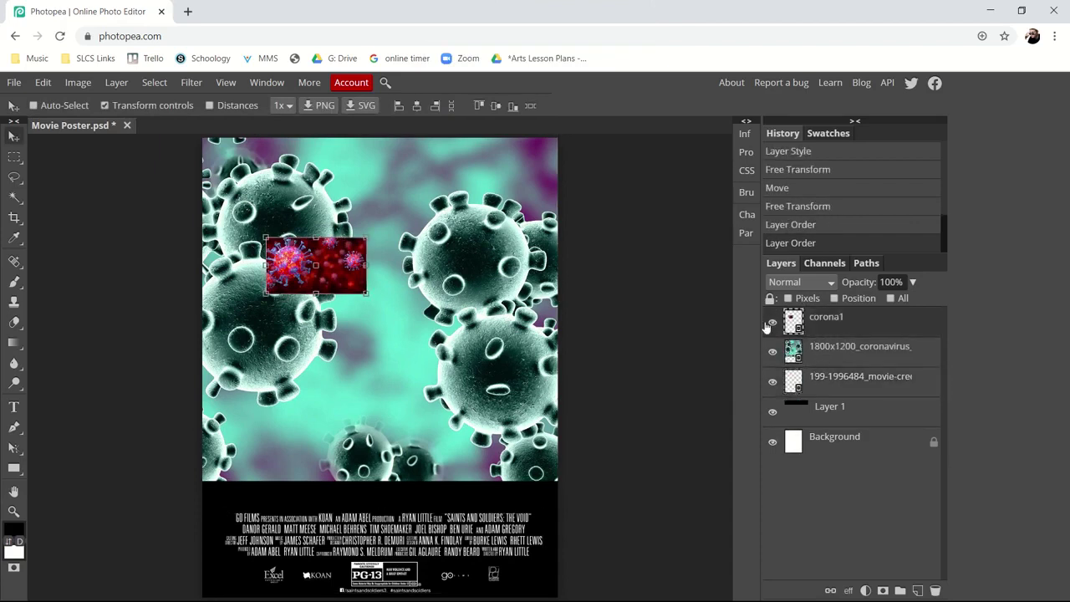
{"action": "left_click", "coordinate": [770, 323]}
{"action": "left_click", "coordinate": [770, 322]}
{"action": "left_click_drag", "start_coordinate": [361, 297], "coordinate": [524, 424]}
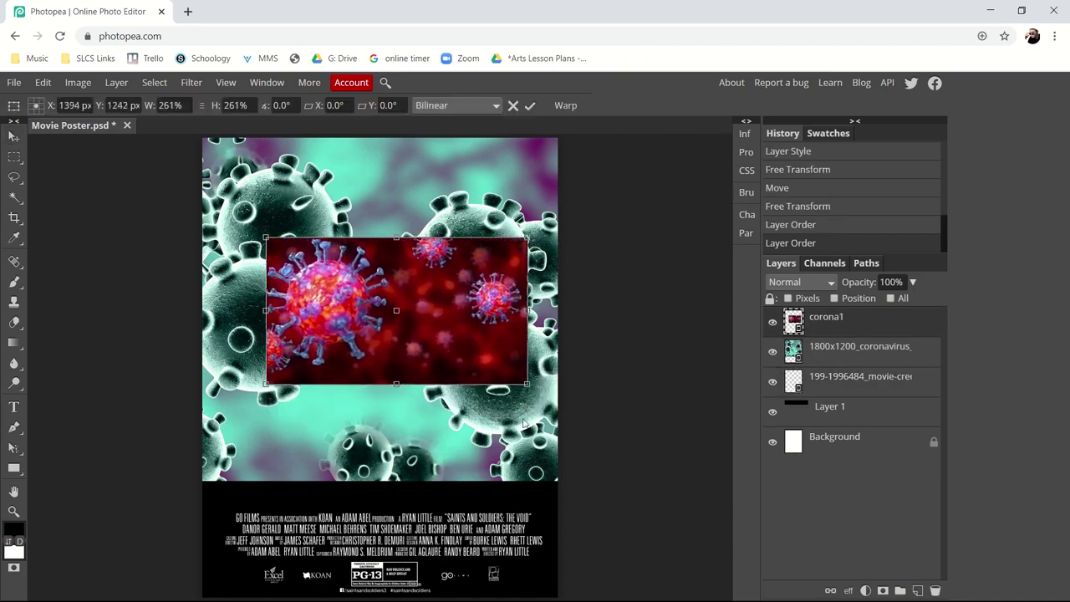
Step: Choose the Quick Selection tool for the corona1 image and rasterize the corona1 layer
{"action": "left_click", "coordinate": [14, 197]}
{"action": "right_click", "coordinate": [14, 197]}
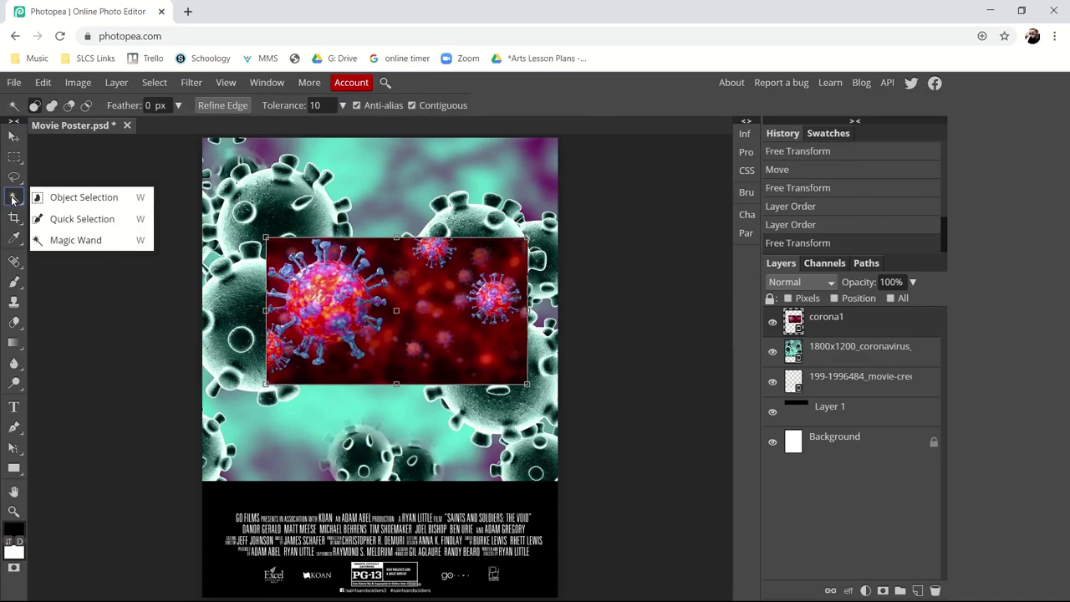
{"action": "left_click", "coordinate": [10, 137]}
{"action": "right_click", "coordinate": [11, 197]}
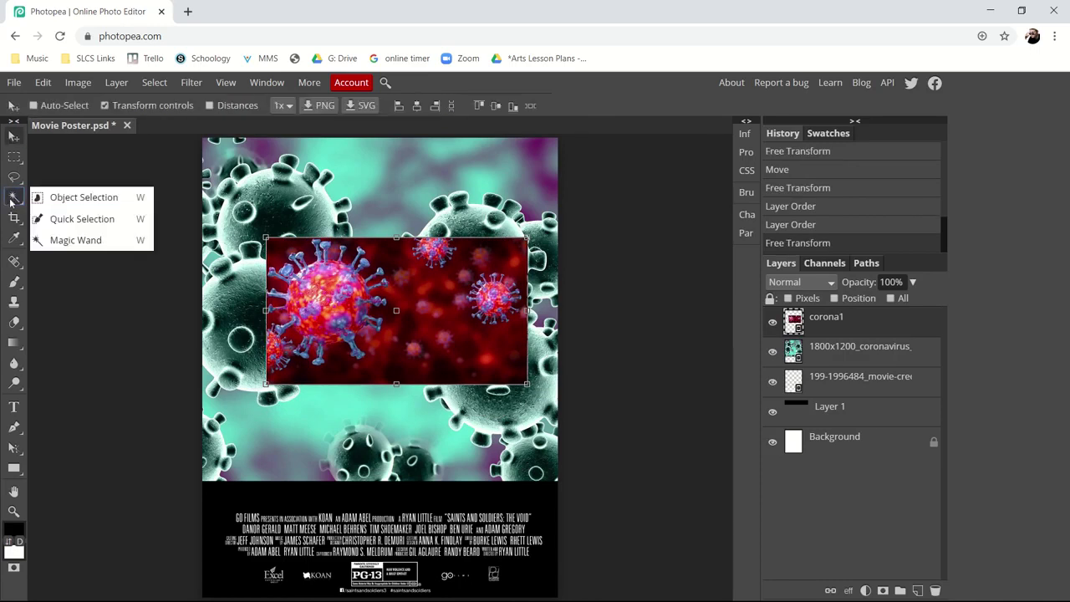
{"action": "left_click", "coordinate": [82, 219]}
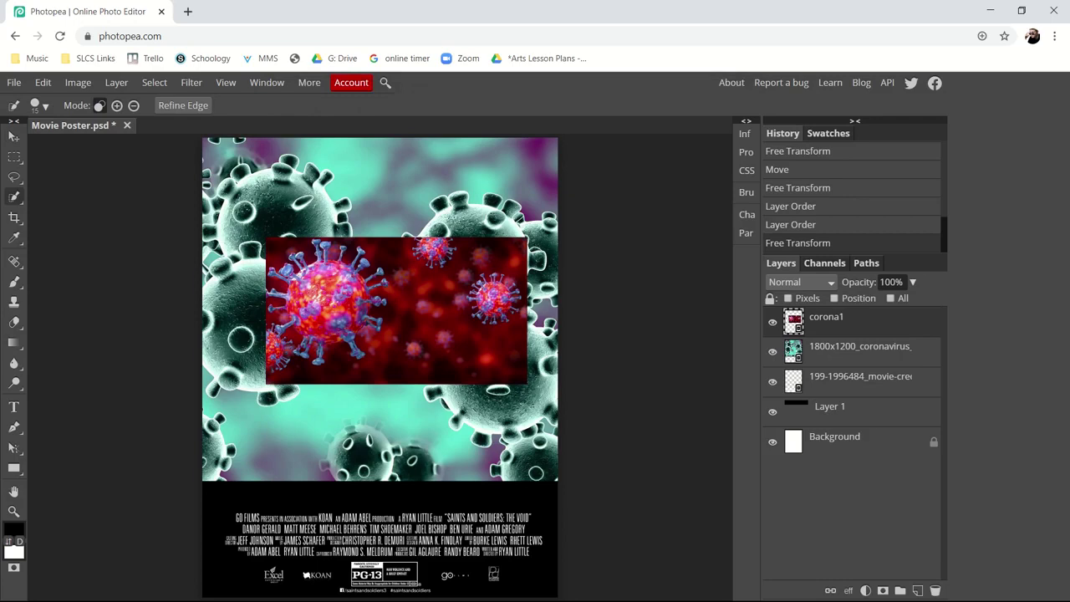
{"action": "left_click", "coordinate": [326, 297]}
{"action": "right_click", "coordinate": [830, 325]}
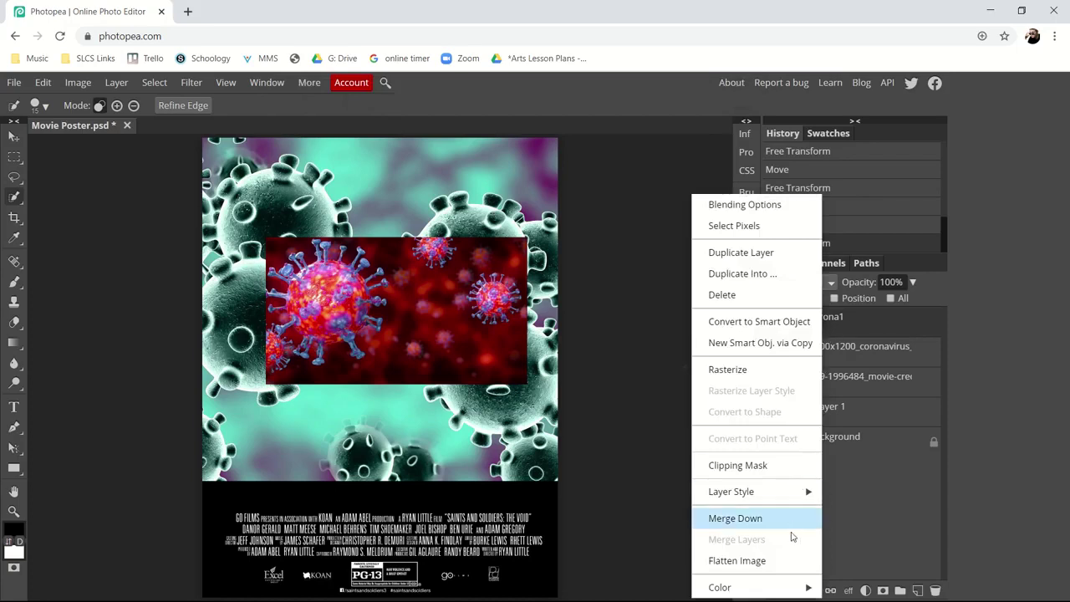
{"action": "left_click", "coordinate": [760, 368]}
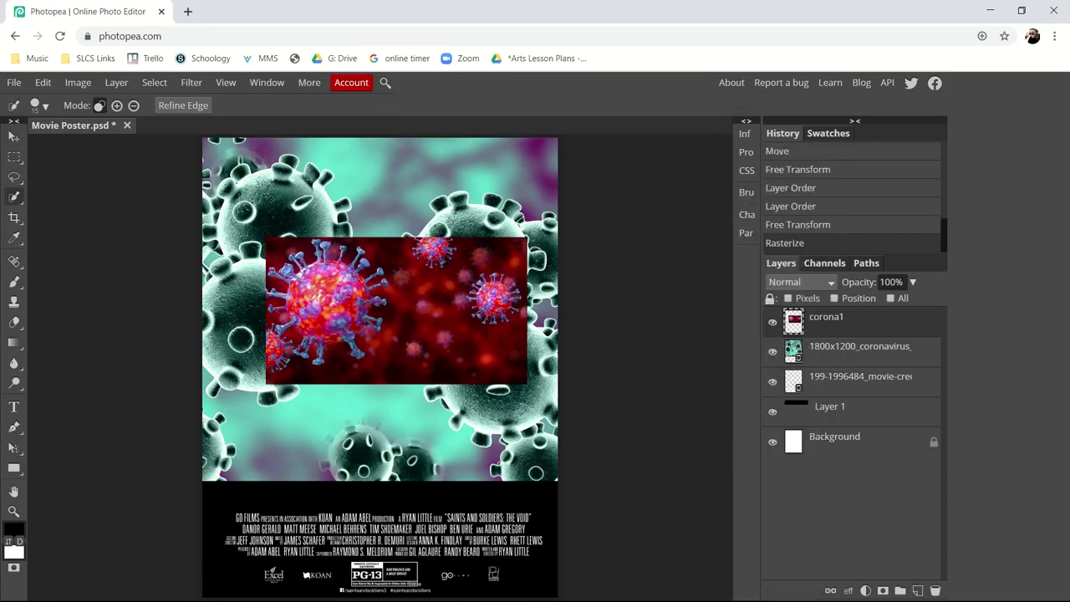
Step: Quick-select the body of the large red virus on corona1, subtract the stray spike areas, and mask the layer to the selection
{"action": "left_click_drag", "start_coordinate": [343, 314], "coordinate": [311, 293]}
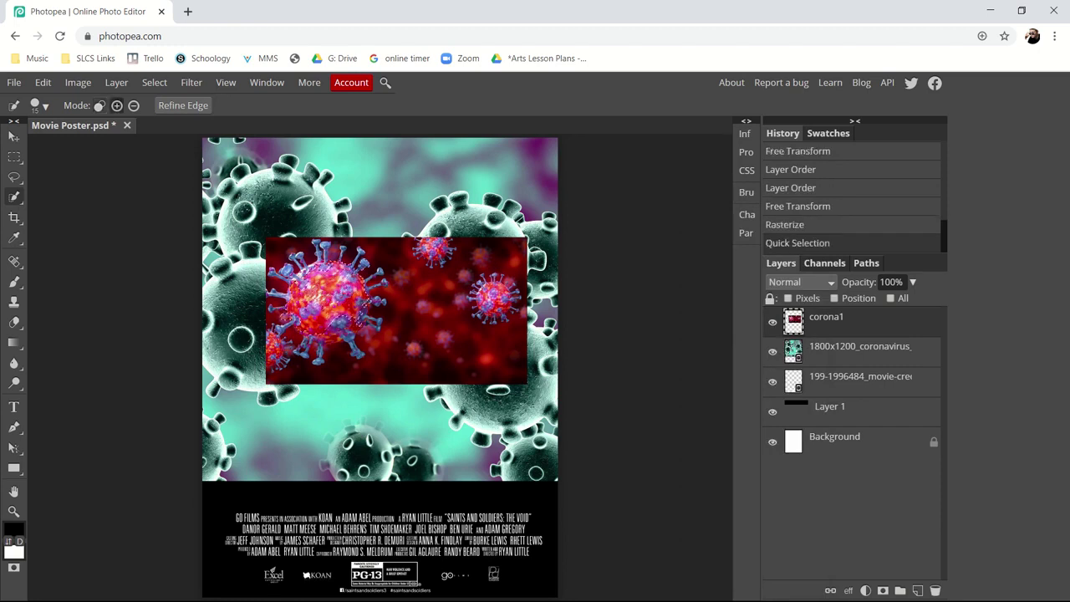
{"action": "left_click", "coordinate": [358, 351]}
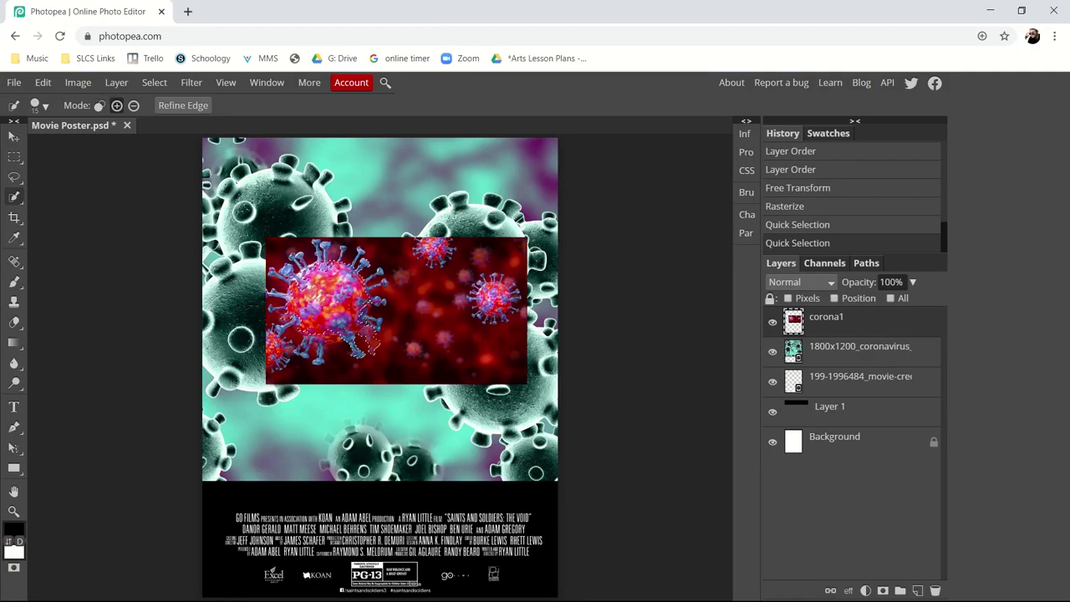
{"action": "left_click", "coordinate": [368, 339]}
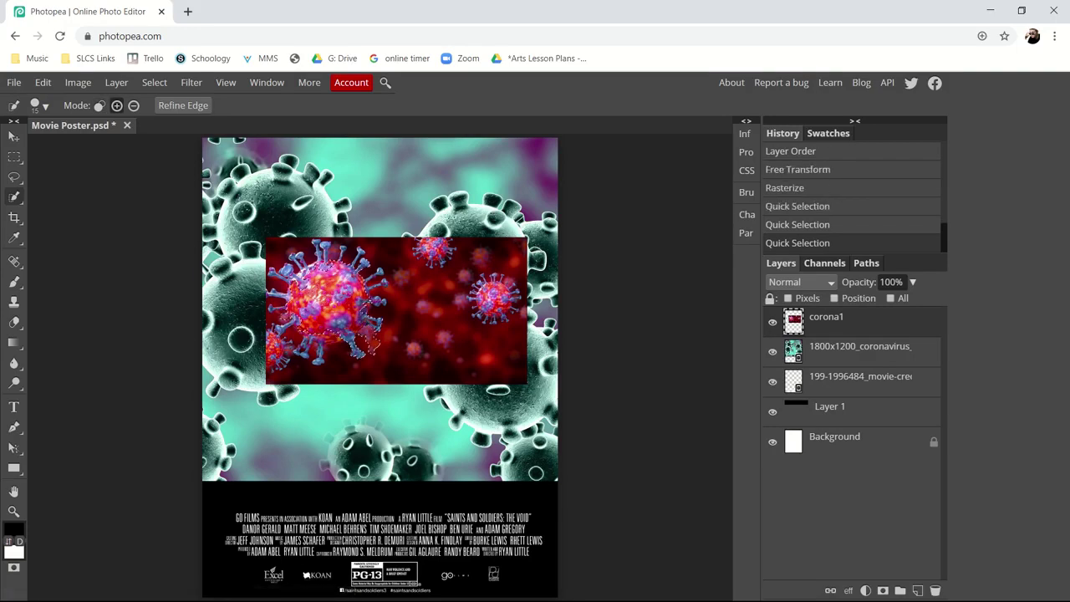
{"action": "left_click", "coordinate": [370, 335]}
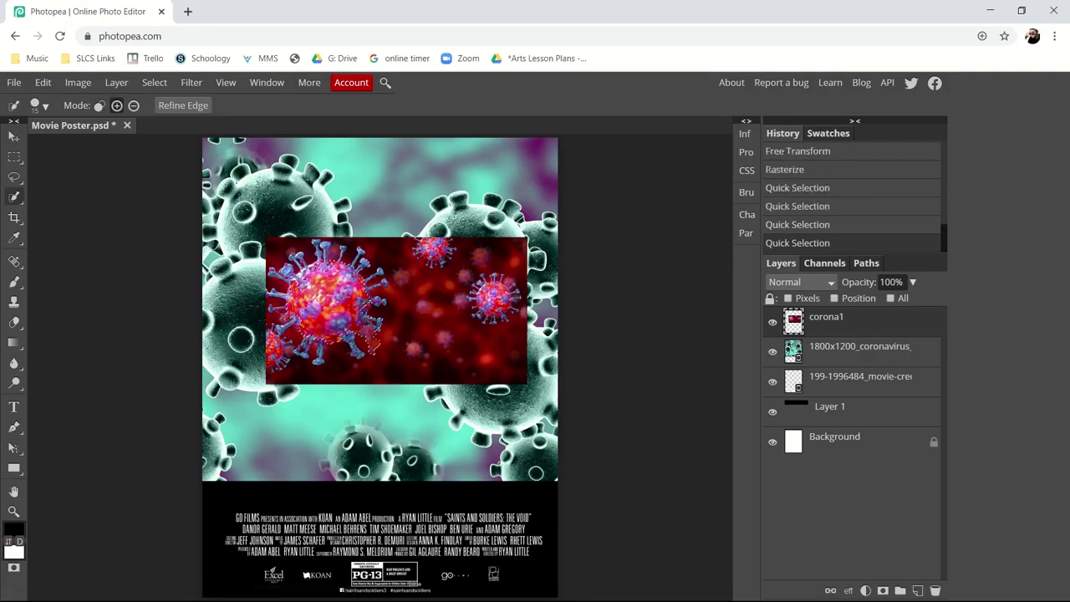
{"action": "left_click", "coordinate": [134, 105]}
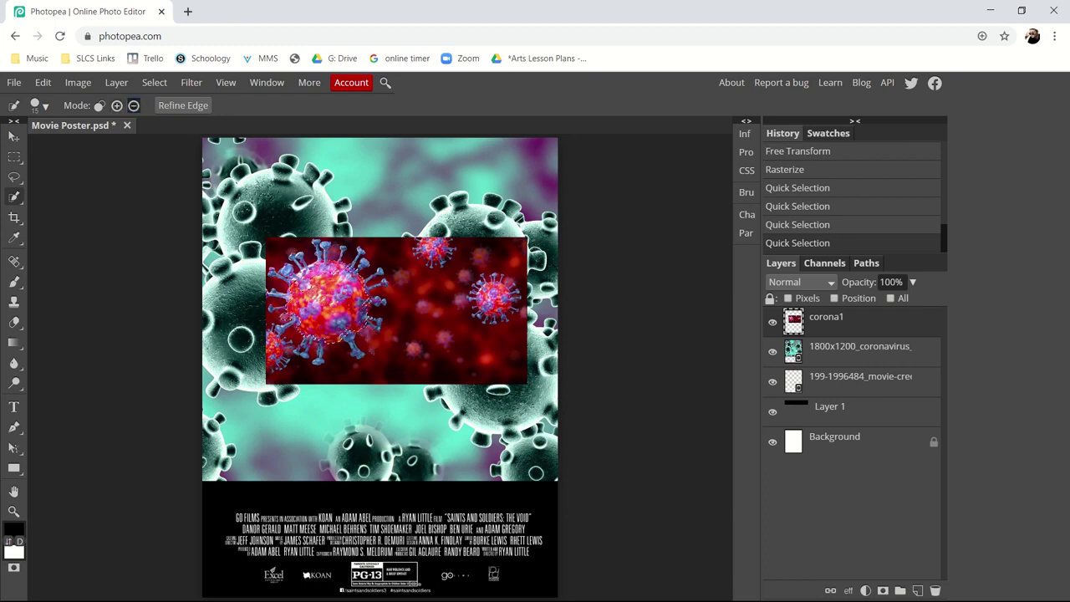
{"action": "left_click", "coordinate": [375, 344]}
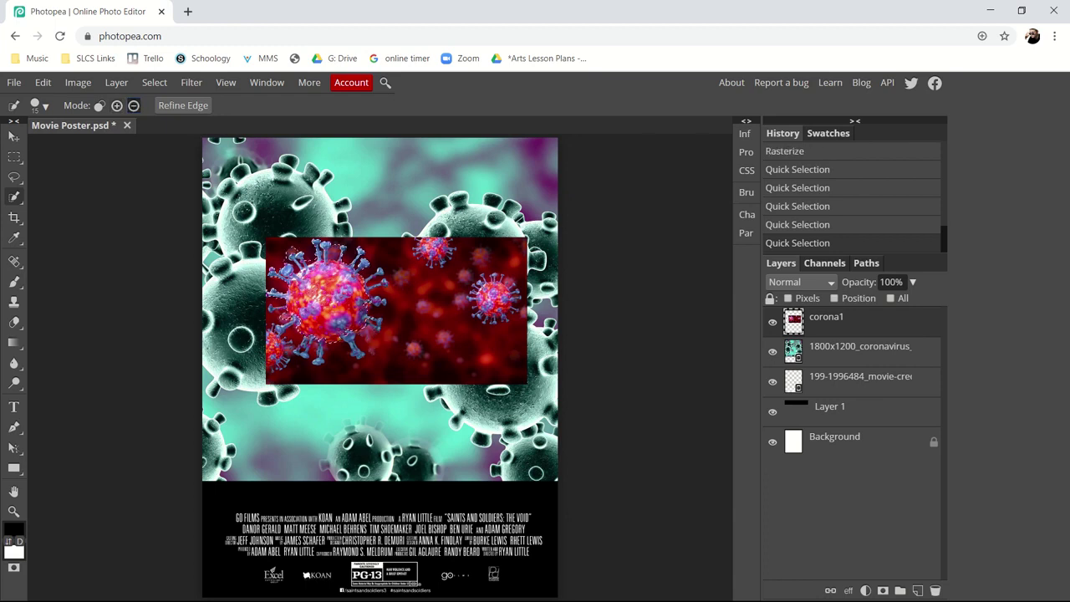
{"action": "left_click", "coordinate": [348, 265]}
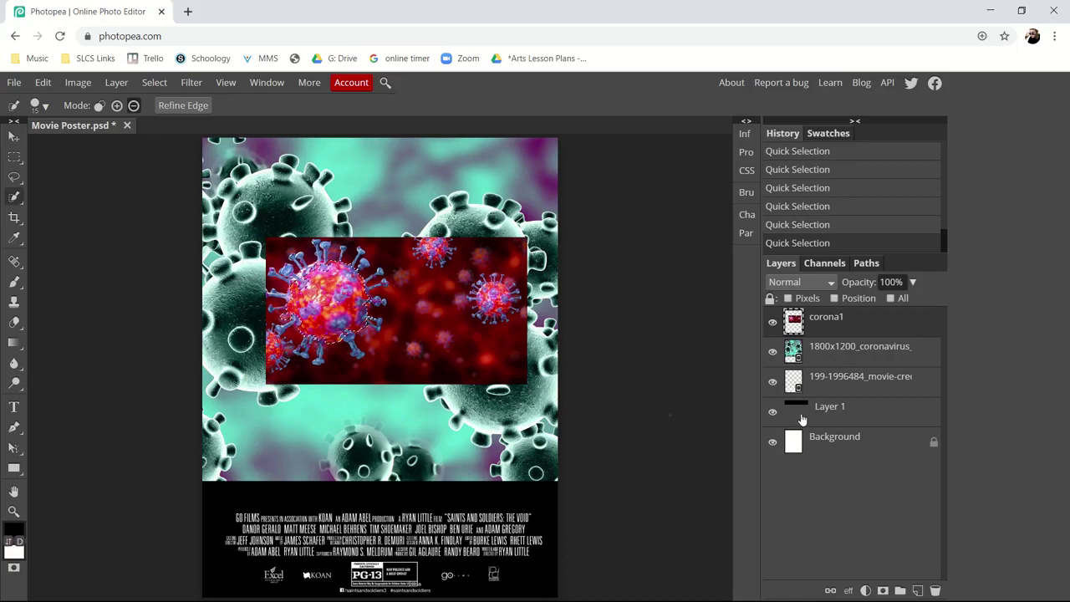
{"action": "left_click", "coordinate": [883, 590]}
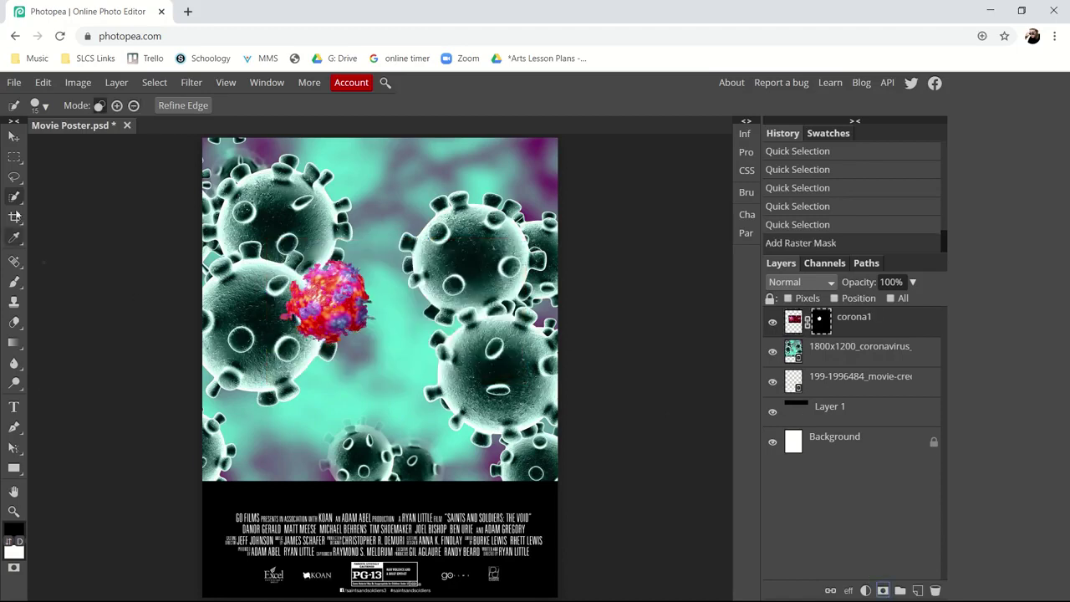
Step: Scale the cut-out red virus to 171% and move it so it hangs over the page's upper edge
{"action": "left_click", "coordinate": [13, 135]}
{"action": "left_click_drag", "start_coordinate": [368, 328], "coordinate": [296, 381]}
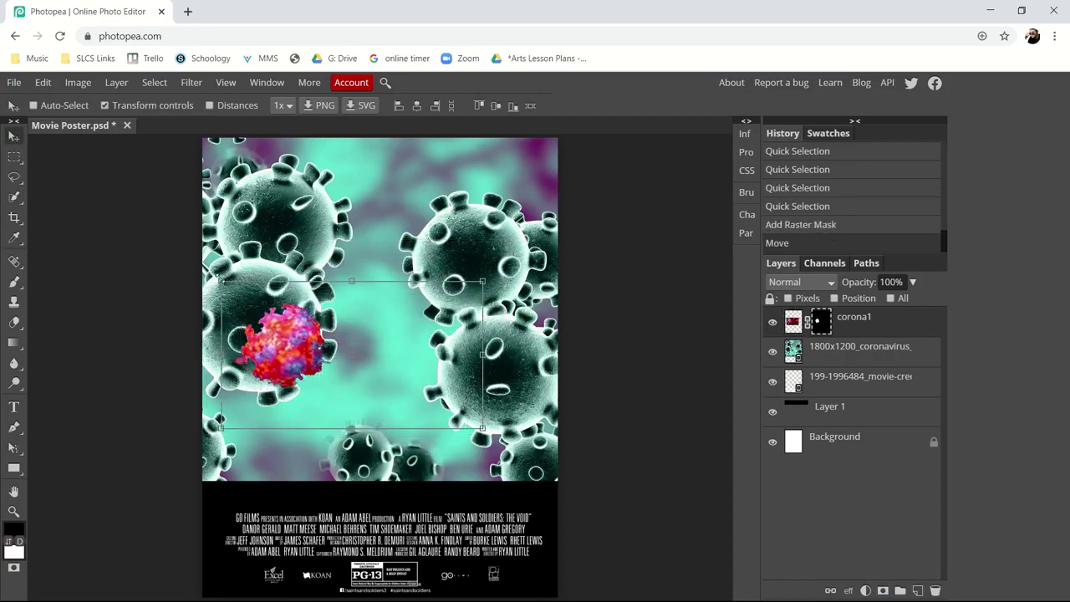
{"action": "left_click_drag", "start_coordinate": [220, 280], "coordinate": [36, 102]}
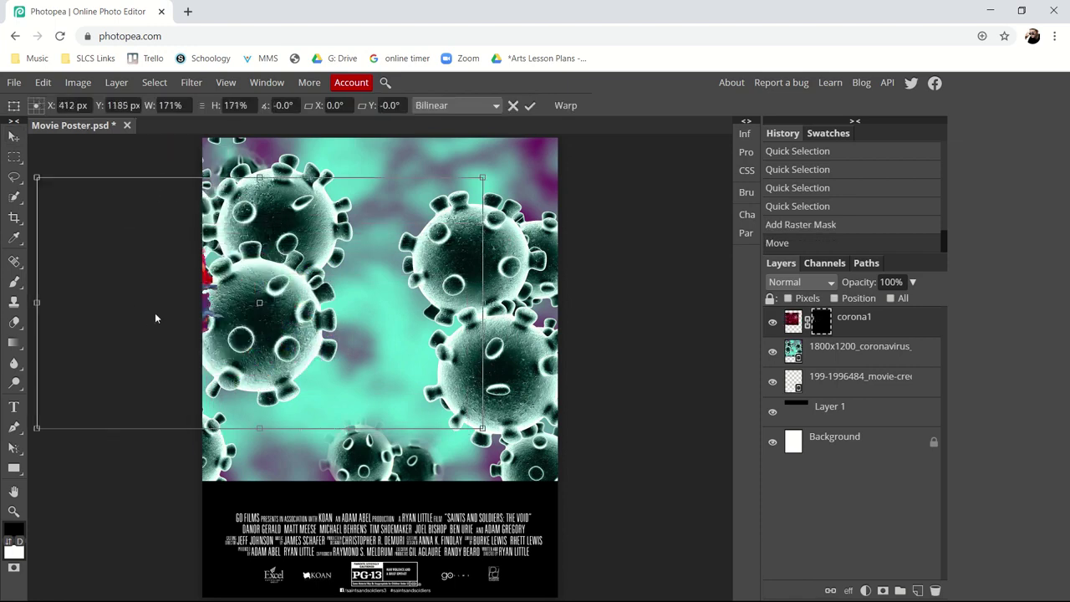
{"action": "left_click_drag", "start_coordinate": [432, 216], "coordinate": [371, 149]}
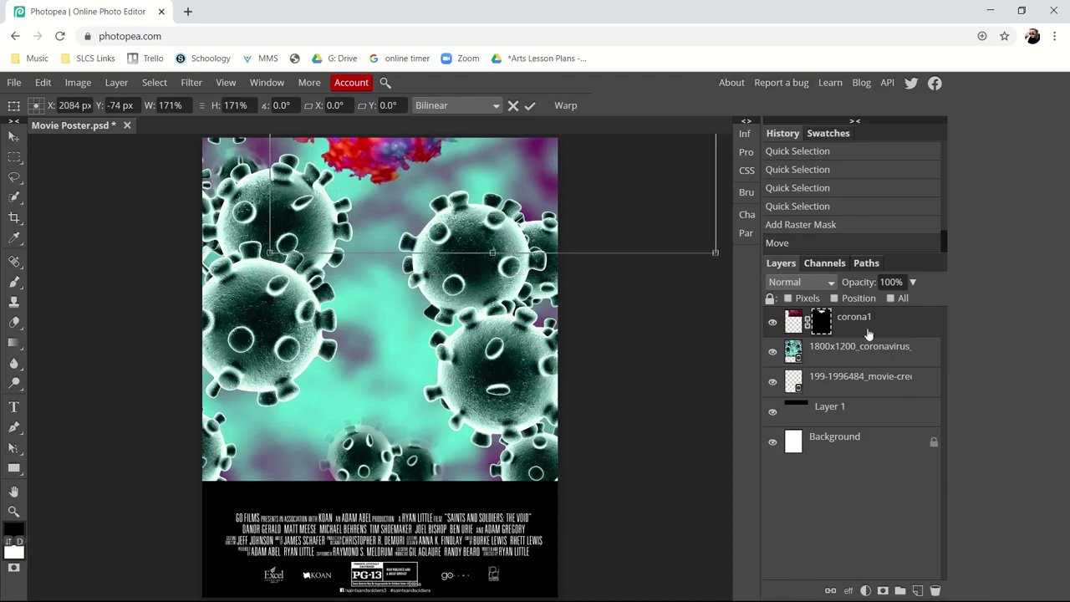
{"action": "key", "text": "Return"}
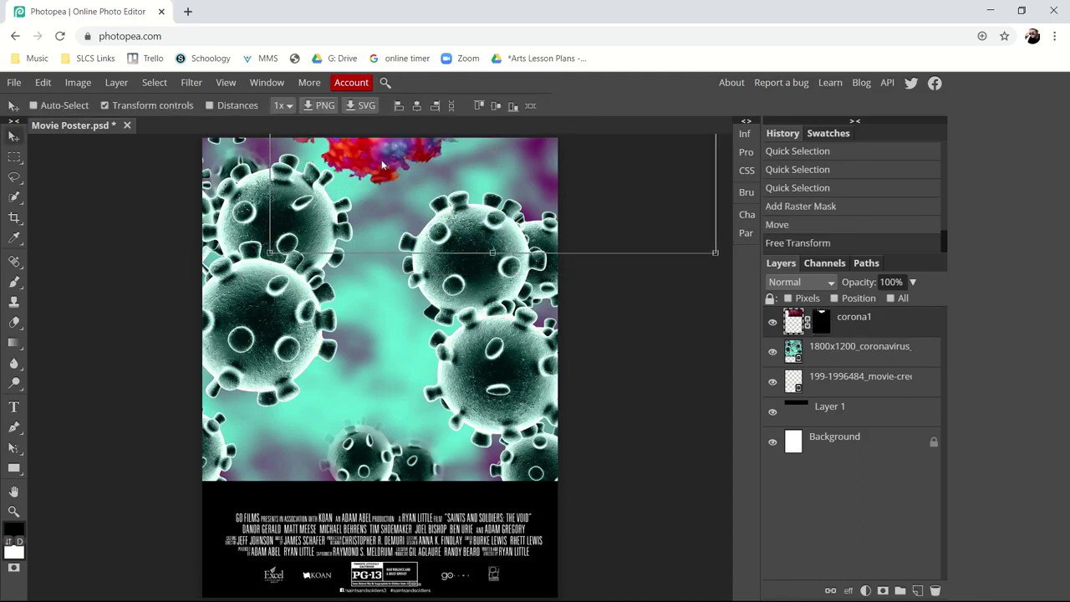
Step: Duplicate the cut-out red virus eight times, placing the copies in the upper corners and down both side edges of the poster
{"action": "left_click", "coordinate": [14, 158]}
{"action": "left_click", "coordinate": [13, 136]}
{"action": "left_click_drag", "start_coordinate": [506, 175], "coordinate": [170, 297]}
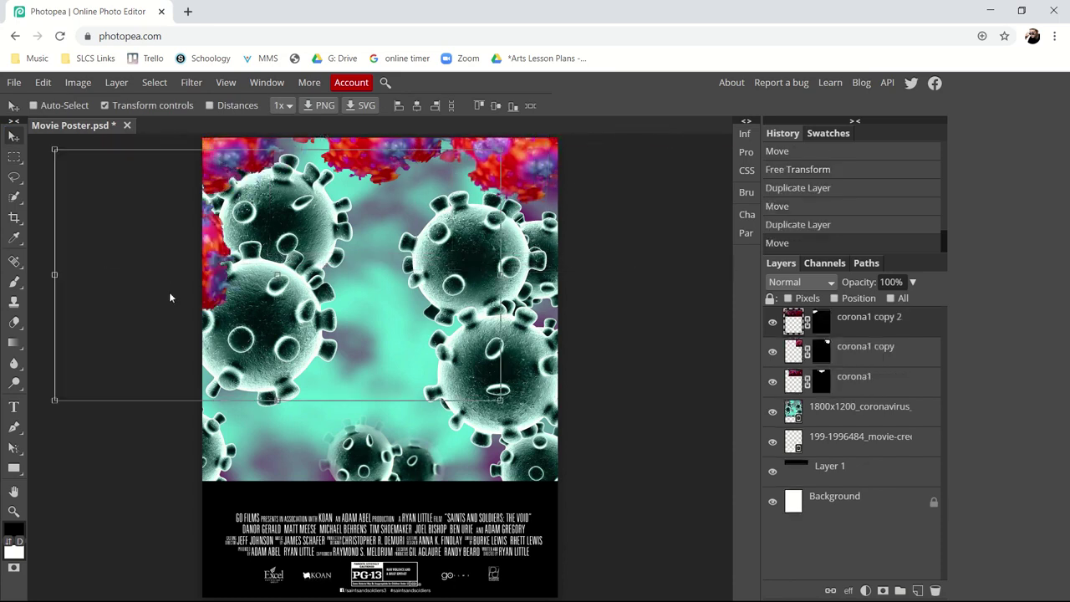
{"action": "left_click_drag", "start_coordinate": [204, 245], "coordinate": [210, 411], "text": "alt"}
{"action": "left_click_drag", "start_coordinate": [867, 296], "coordinate": [642, 218], "text": "alt"}
{"action": "left_click_drag", "start_coordinate": [545, 220], "coordinate": [550, 413], "text": "alt"}
{"action": "left_click_drag", "start_coordinate": [557, 427], "coordinate": [558, 427]}
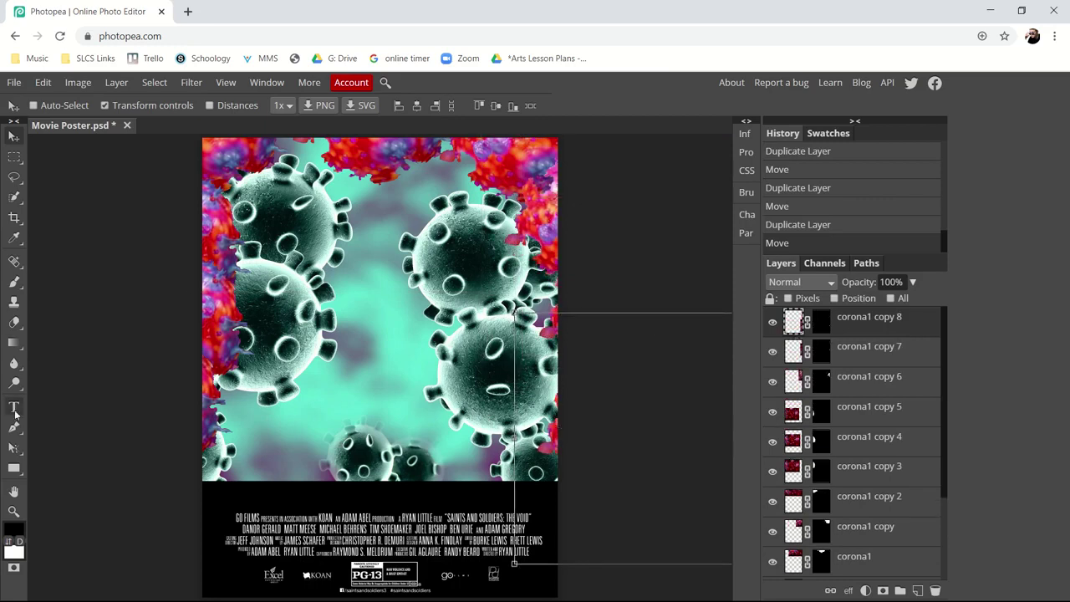
Step: Add the title PANDEMIC in black 300 px Destroy font and place it directly above the black credits band
{"action": "left_click", "coordinate": [14, 407]}
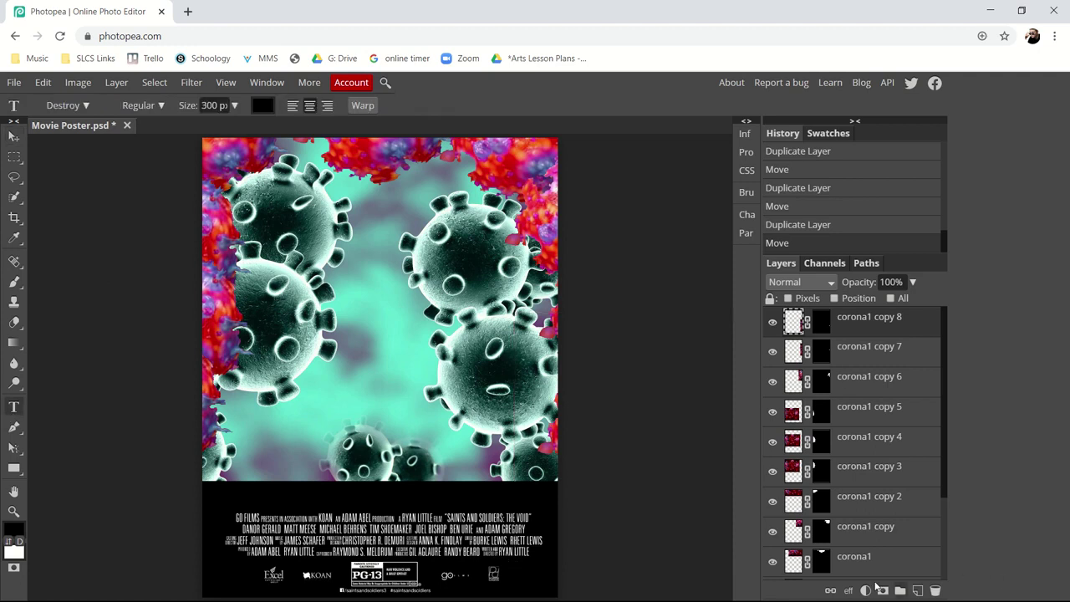
{"action": "left_click", "coordinate": [917, 591]}
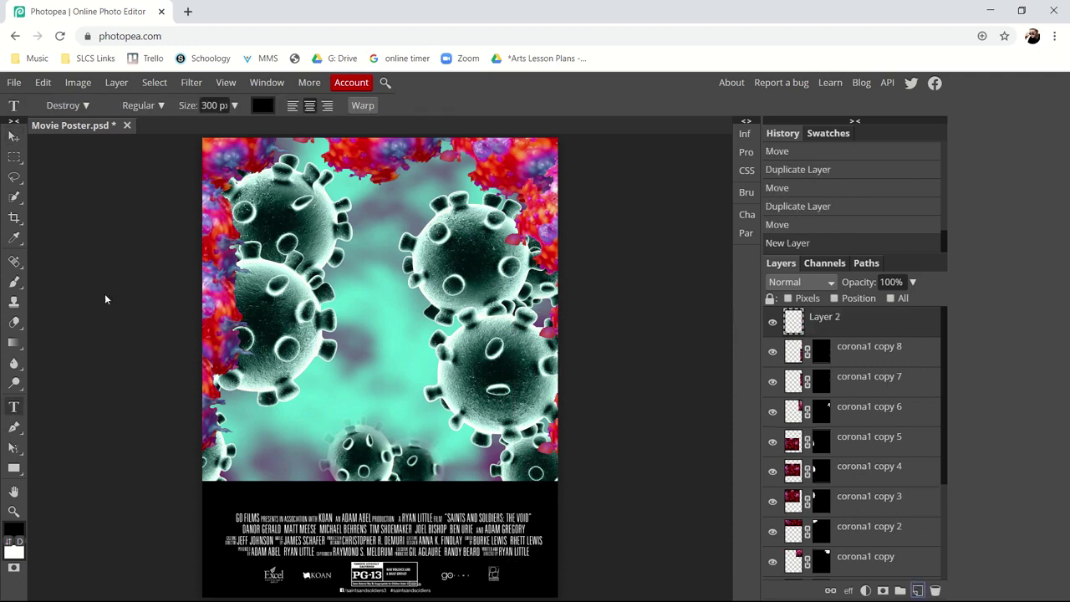
{"action": "left_click", "coordinate": [246, 180]}
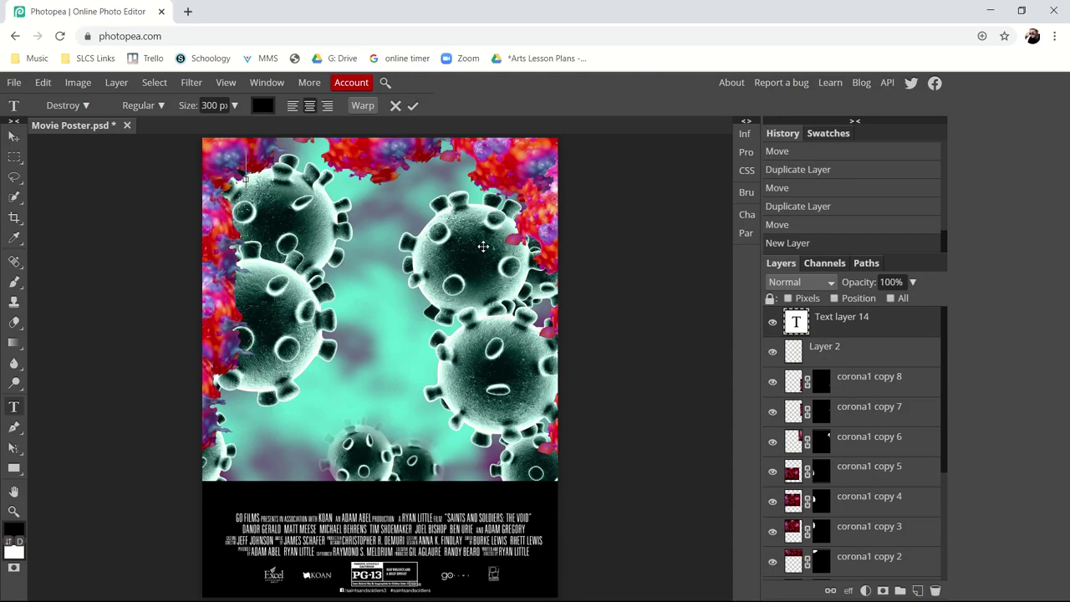
{"action": "type", "text": "AND"}
{"action": "type", "text": "EMIC"}
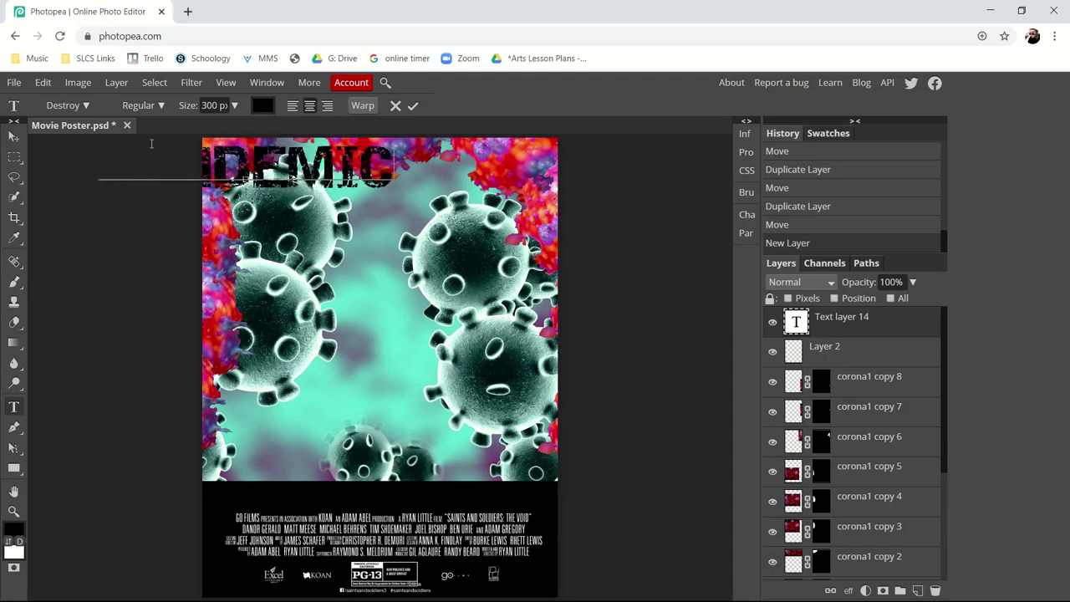
{"action": "left_click", "coordinate": [13, 135]}
{"action": "left_click_drag", "start_coordinate": [274, 177], "coordinate": [425, 458]}
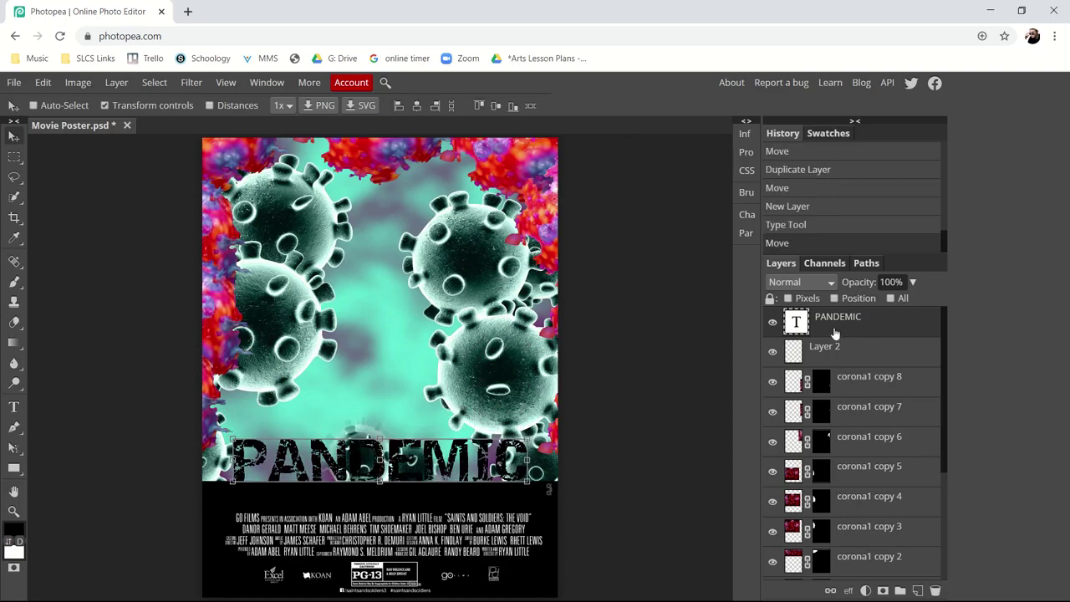
Step: Add a new layer beneath the PANDEMIC text and draw a white rectangle across the full page width behind the title
{"action": "left_click", "coordinate": [840, 347]}
{"action": "left_click", "coordinate": [918, 590]}
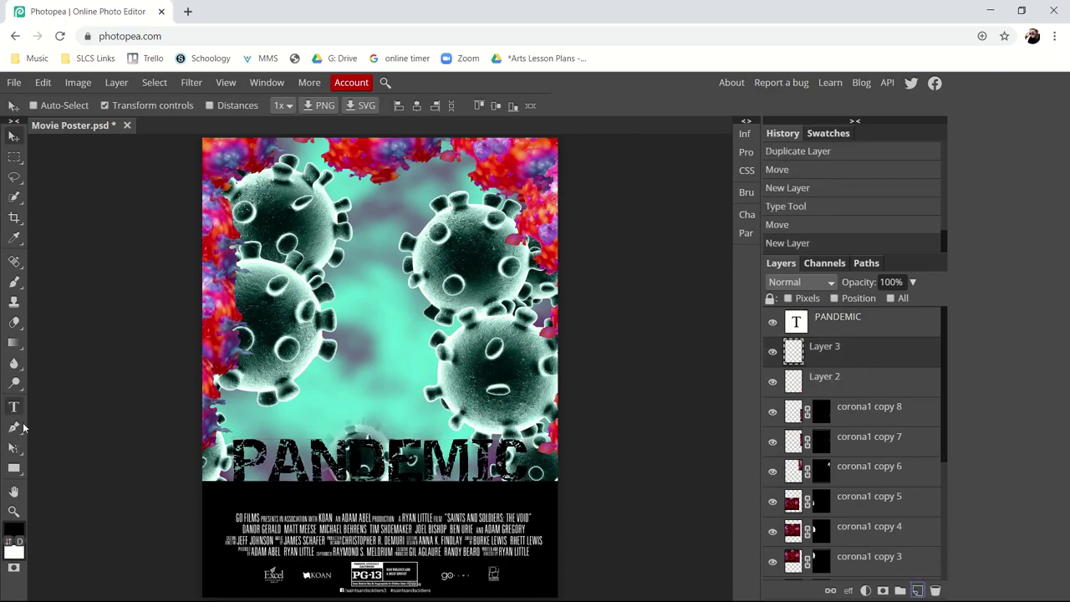
{"action": "left_click", "coordinate": [14, 468]}
{"action": "left_click", "coordinate": [109, 106]}
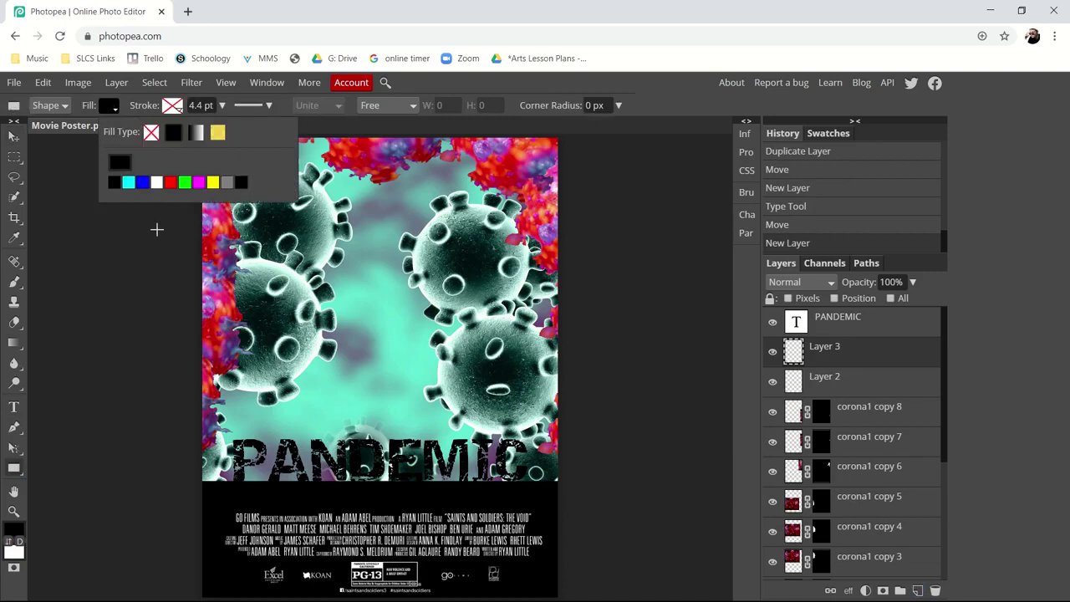
{"action": "left_click", "coordinate": [156, 182]}
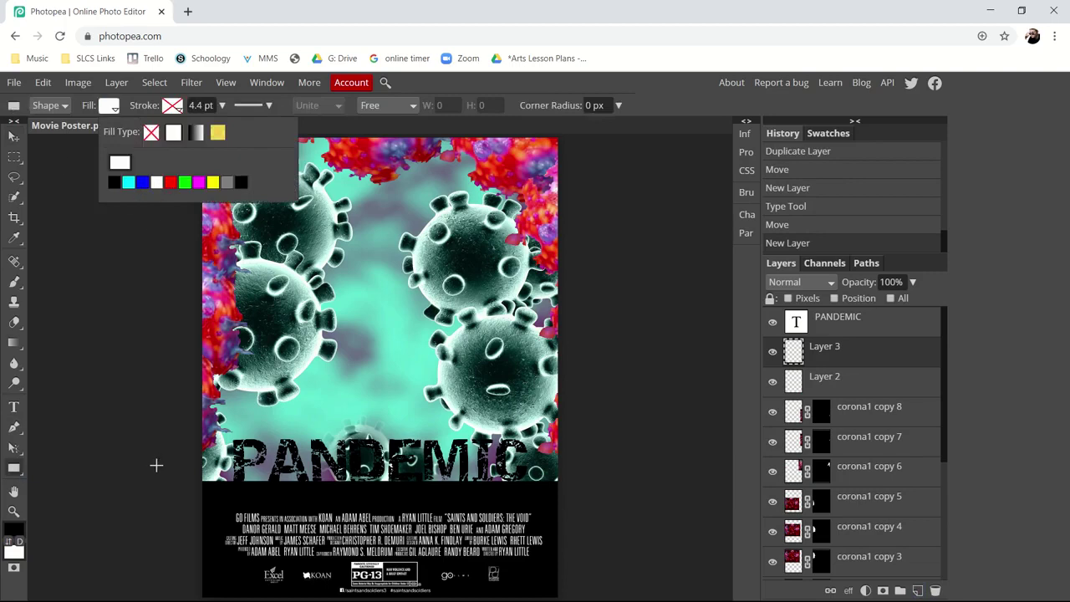
{"action": "left_click", "coordinate": [190, 425]}
{"action": "left_click_drag", "start_coordinate": [164, 431], "coordinate": [568, 481]}
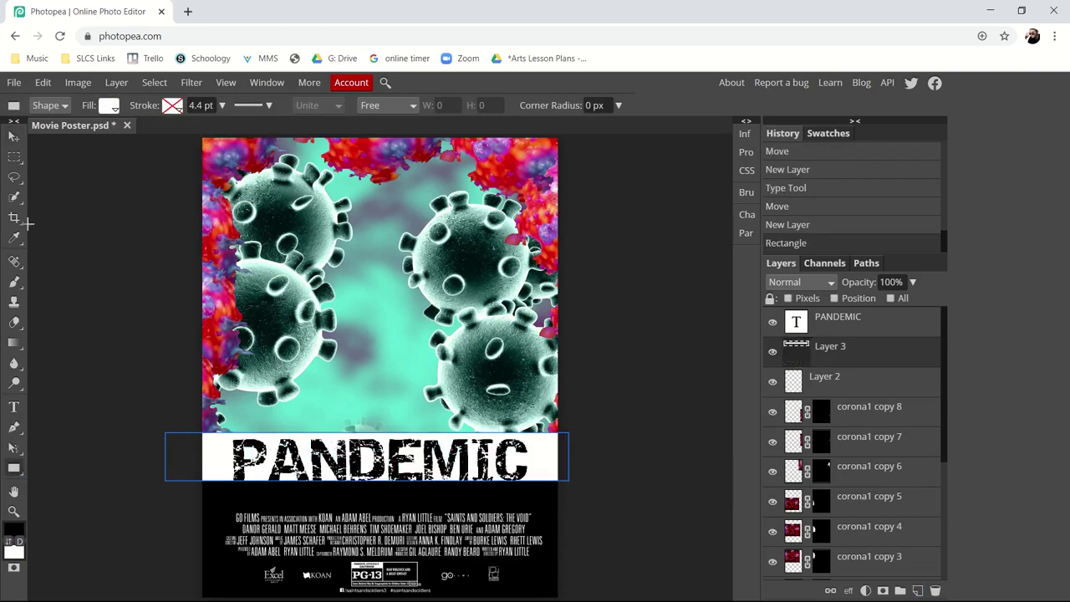
{"action": "left_click", "coordinate": [14, 135]}
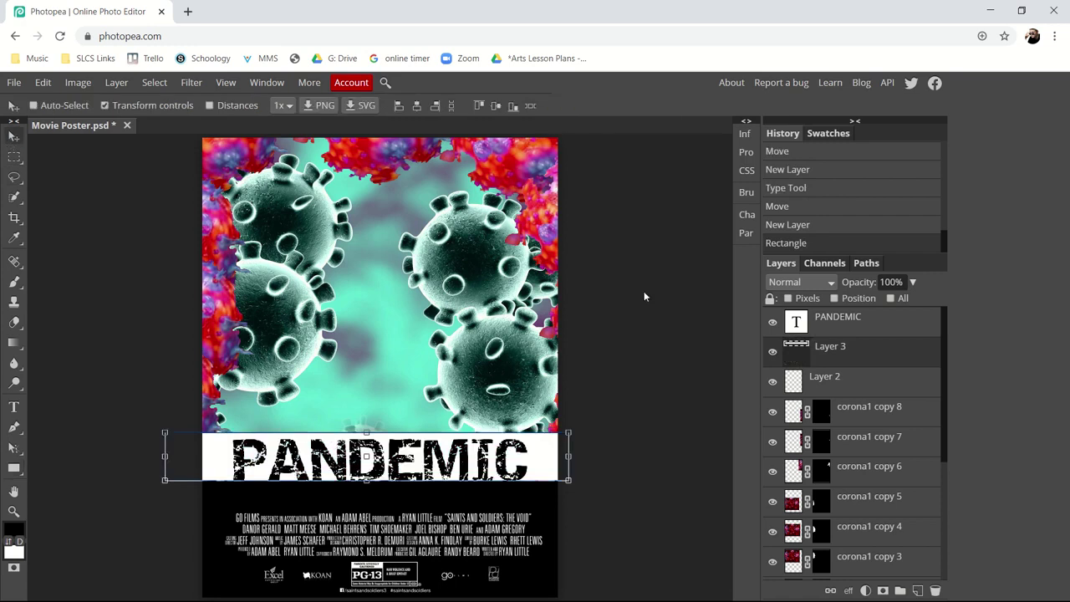
{"action": "left_click", "coordinate": [902, 511]}
Step: Export the poster as a JPG at 2550 x 3300 px and 70% quality
{"action": "left_click", "coordinate": [15, 83]}
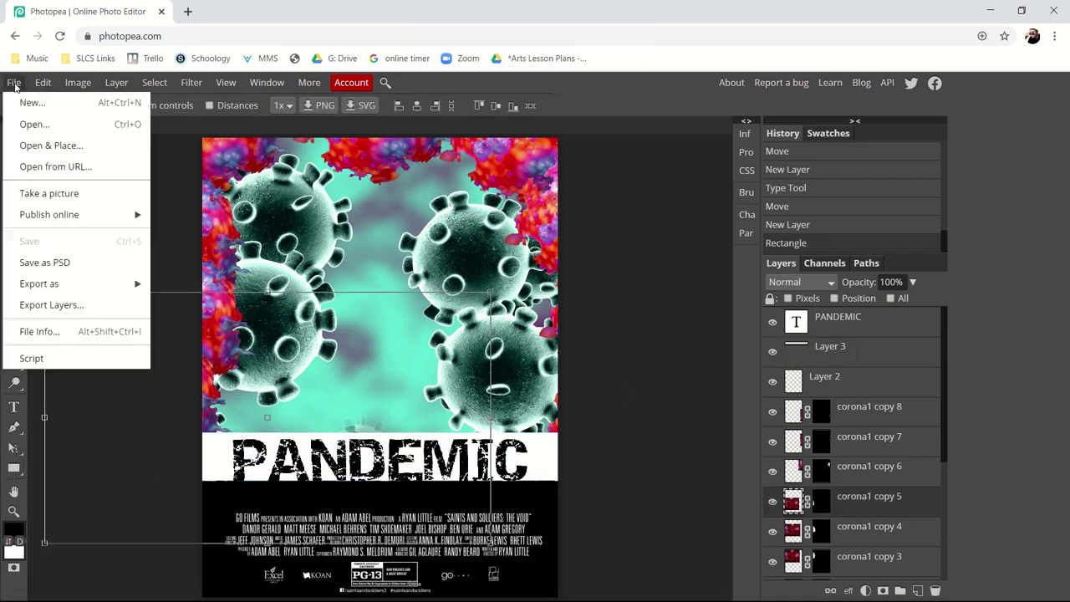
{"action": "mouse_move", "coordinate": [73, 288]}
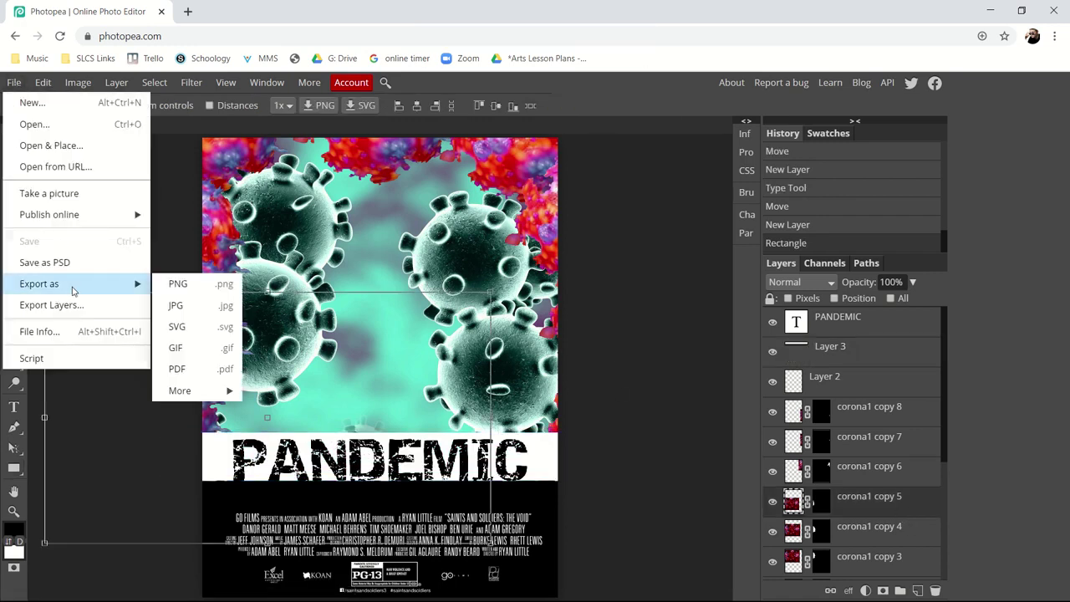
{"action": "left_click", "coordinate": [178, 305]}
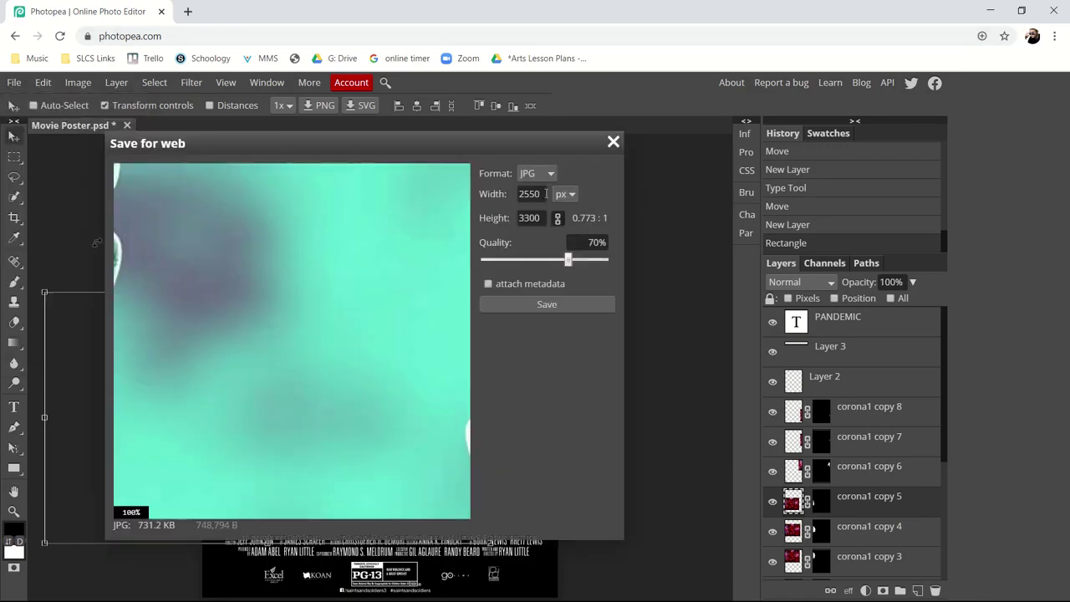
{"action": "left_click", "coordinate": [556, 306]}
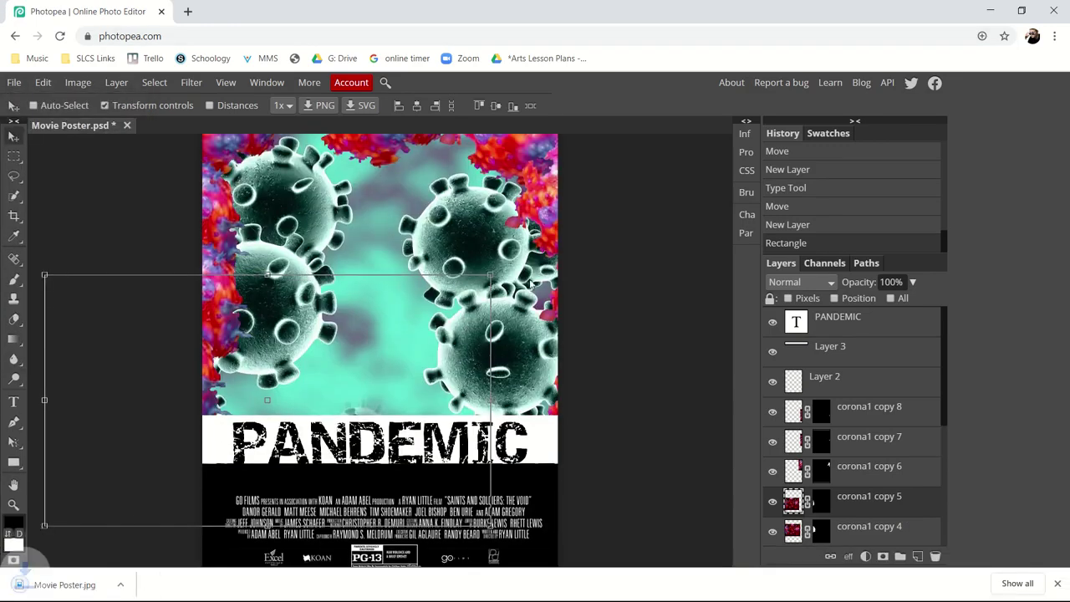
Step: Show the exported Movie Poster JPG in the Downloads folder, view it in Photos, and close the viewer
{"action": "left_click", "coordinate": [146, 586]}
{"action": "left_click", "coordinate": [177, 536]}
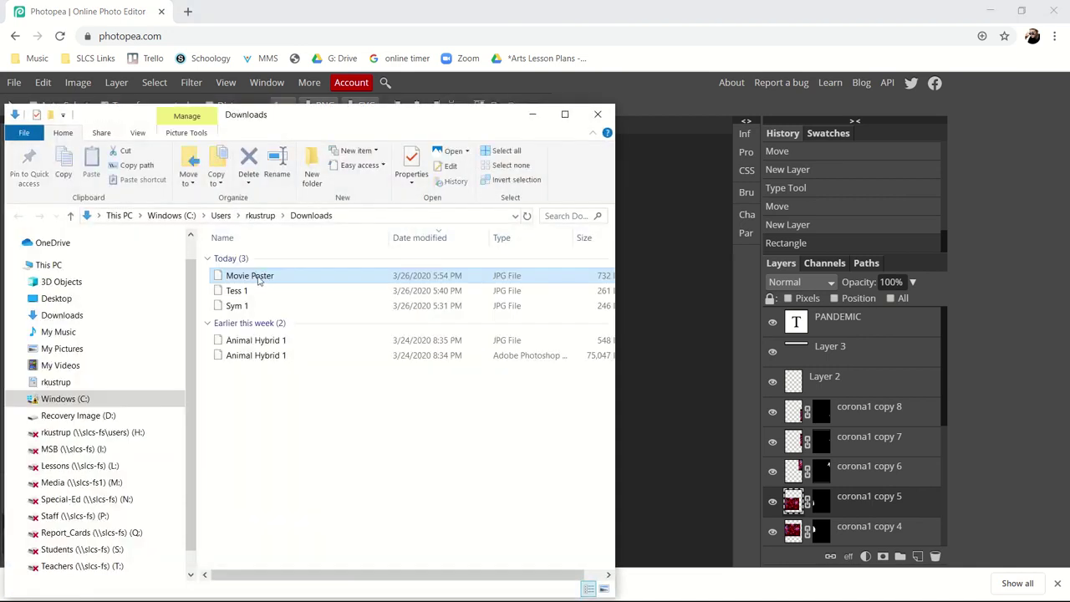
{"action": "double_click", "coordinate": [258, 281]}
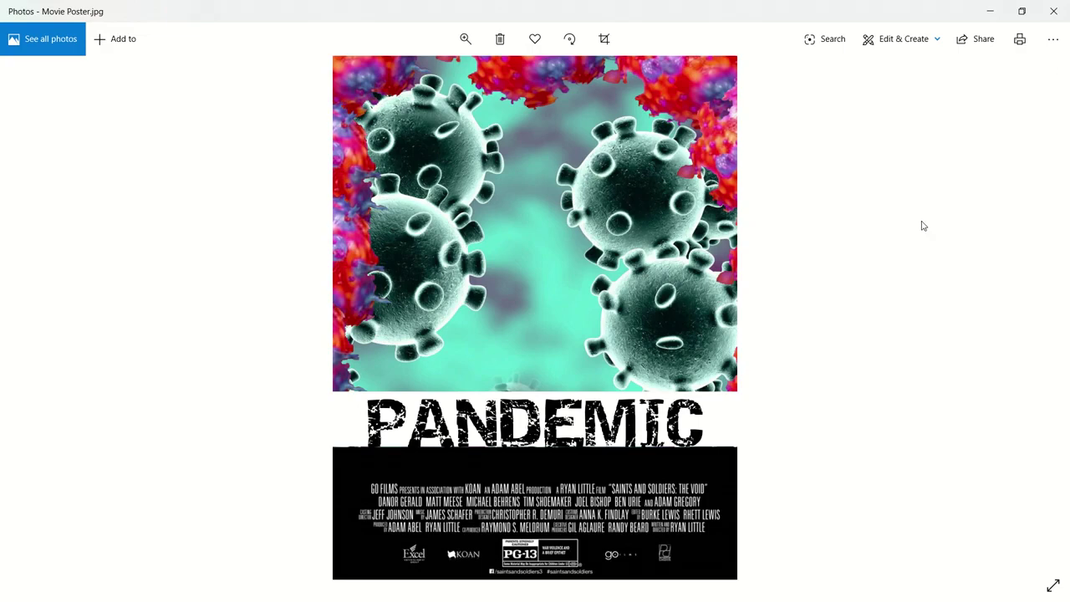
{"action": "left_click", "coordinate": [1053, 11]}
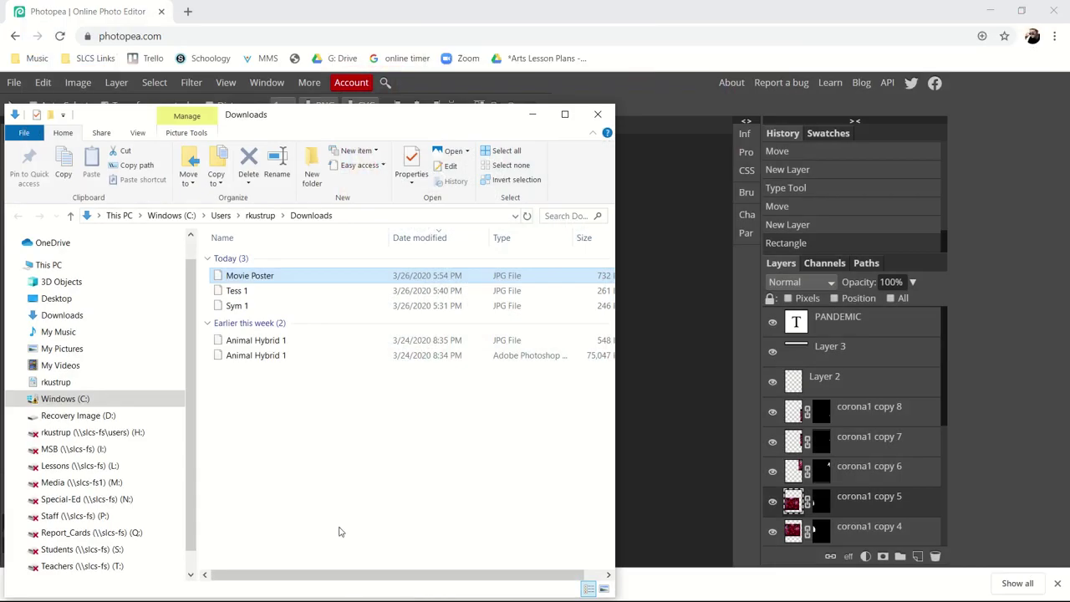